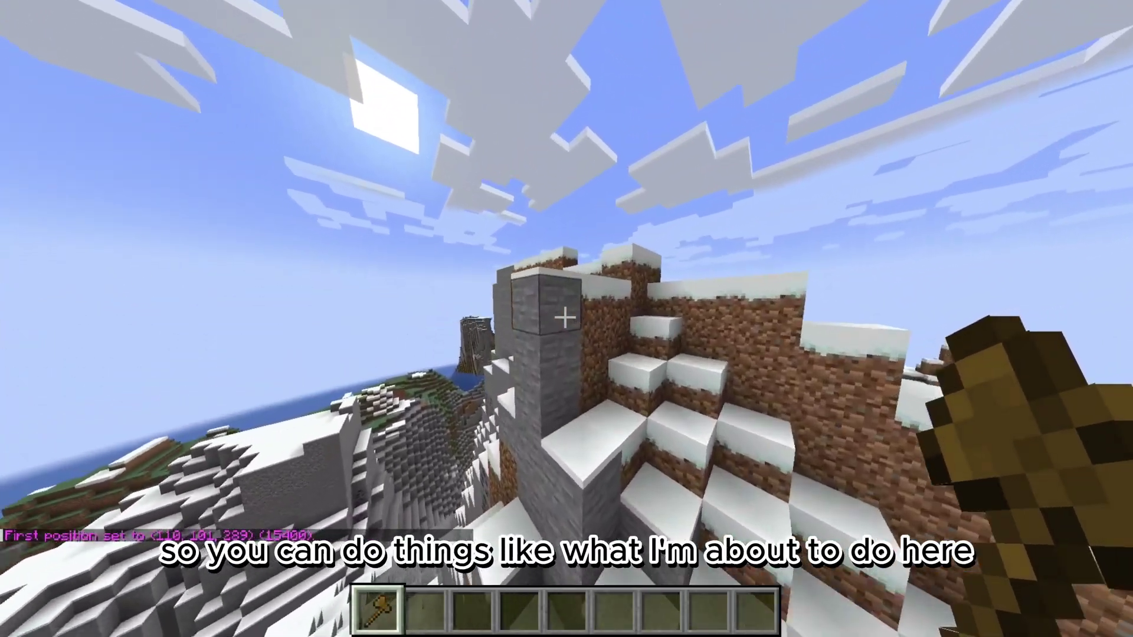
right_click(565, 317)
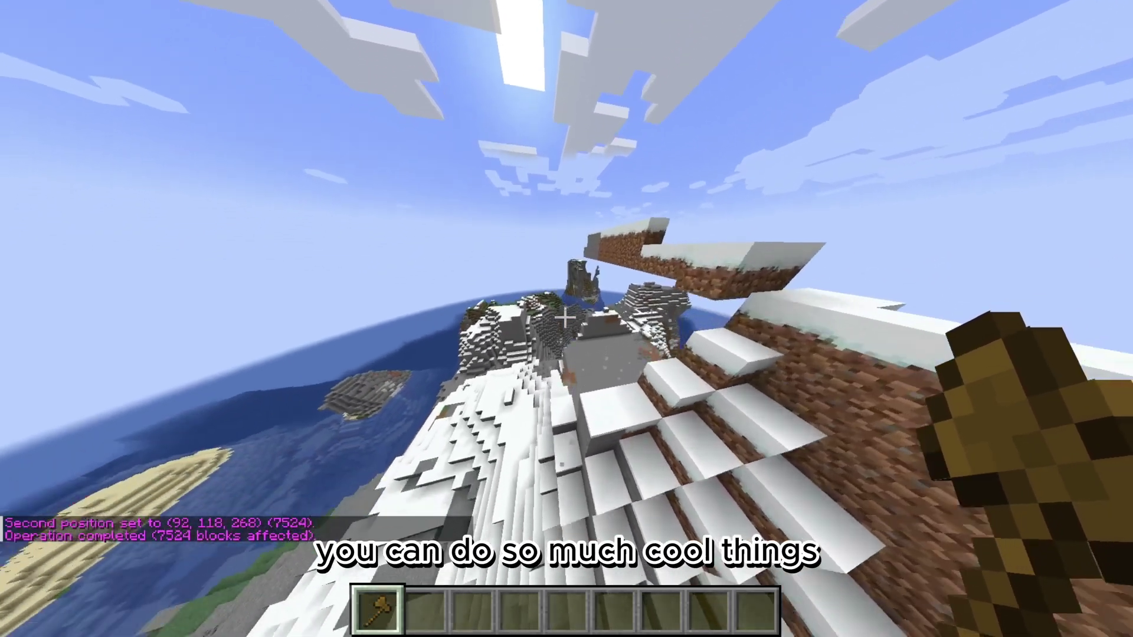
key(4)
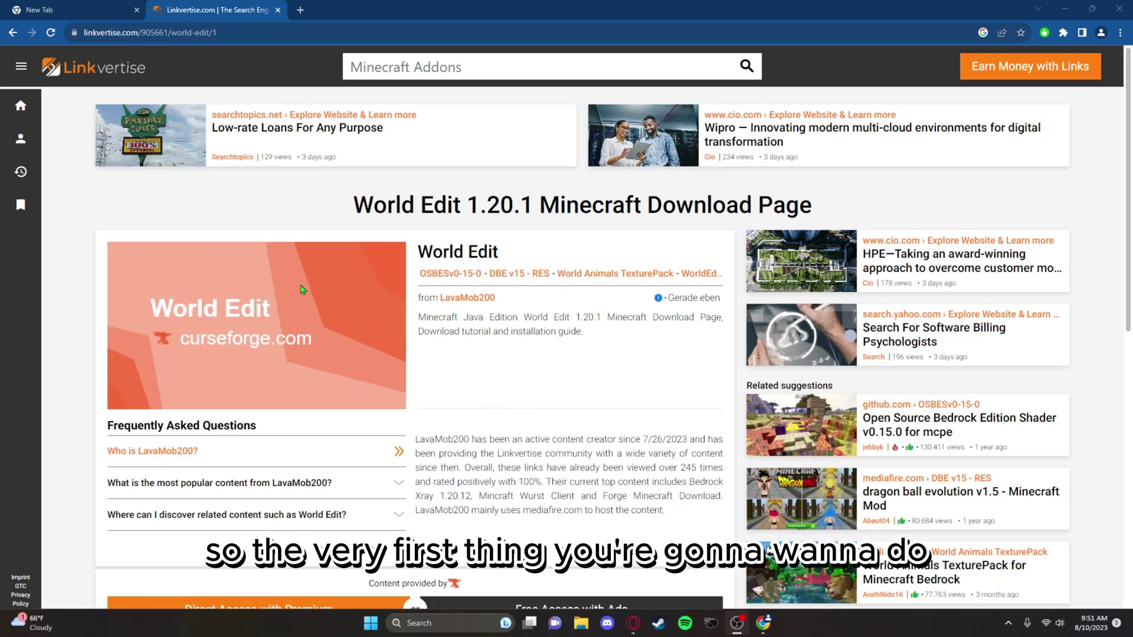
click(100, 12)
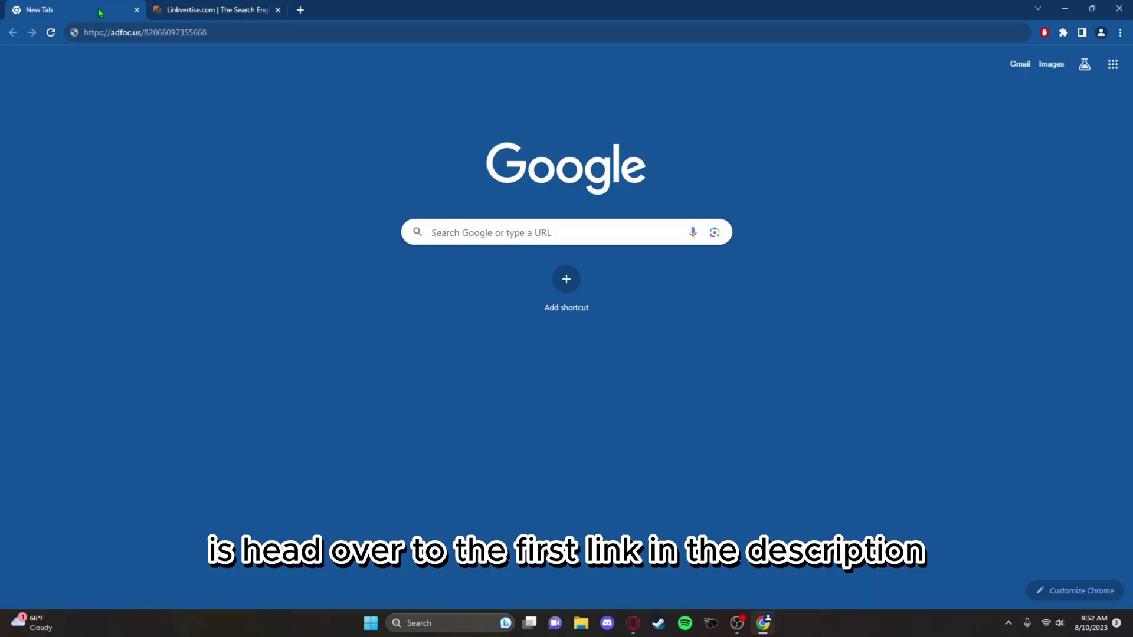
click(239, 31)
key(Return)
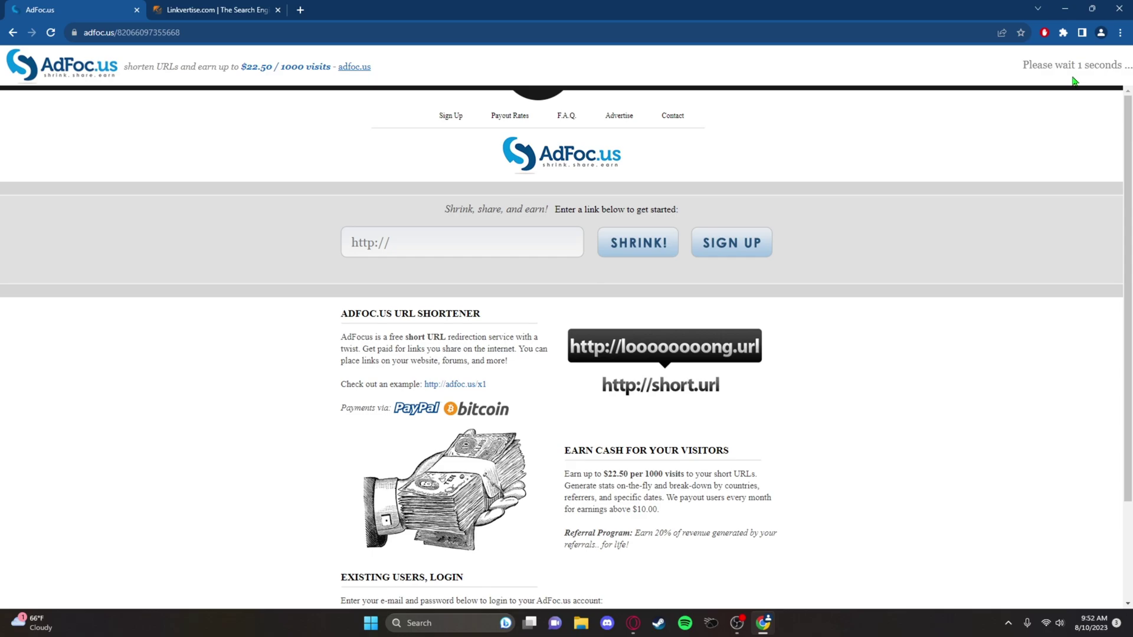
click(1093, 68)
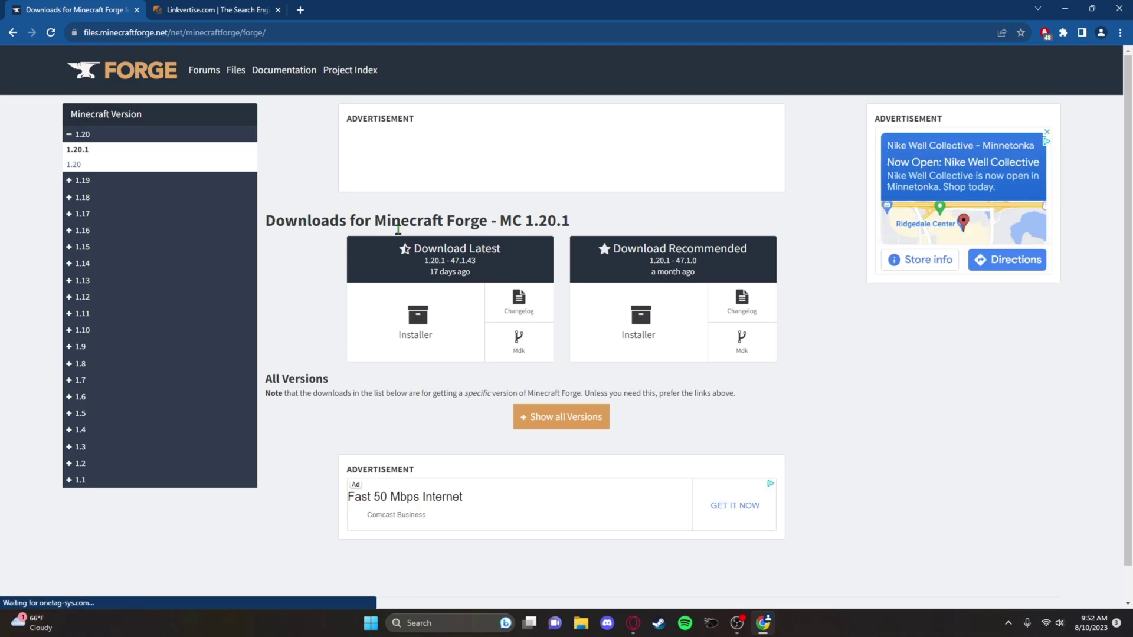
click(627, 321)
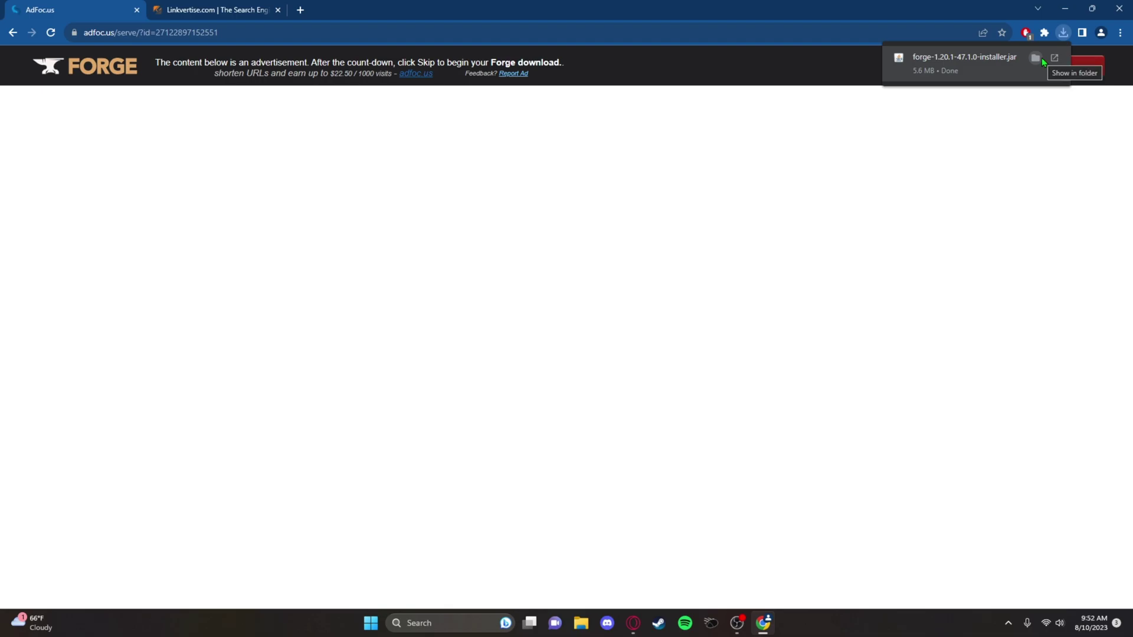
Get through the Linkvertise page for World Edit using free access with ads, and close the extra advertisement tab.
click(197, 12)
scroll(570, 289, down, 4)
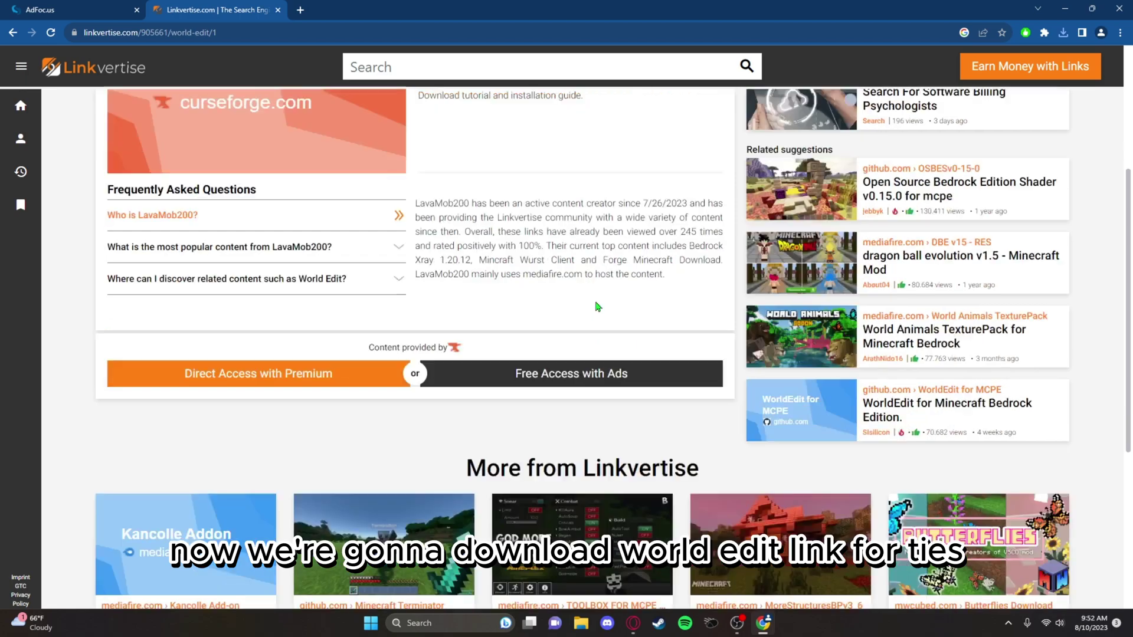
click(601, 377)
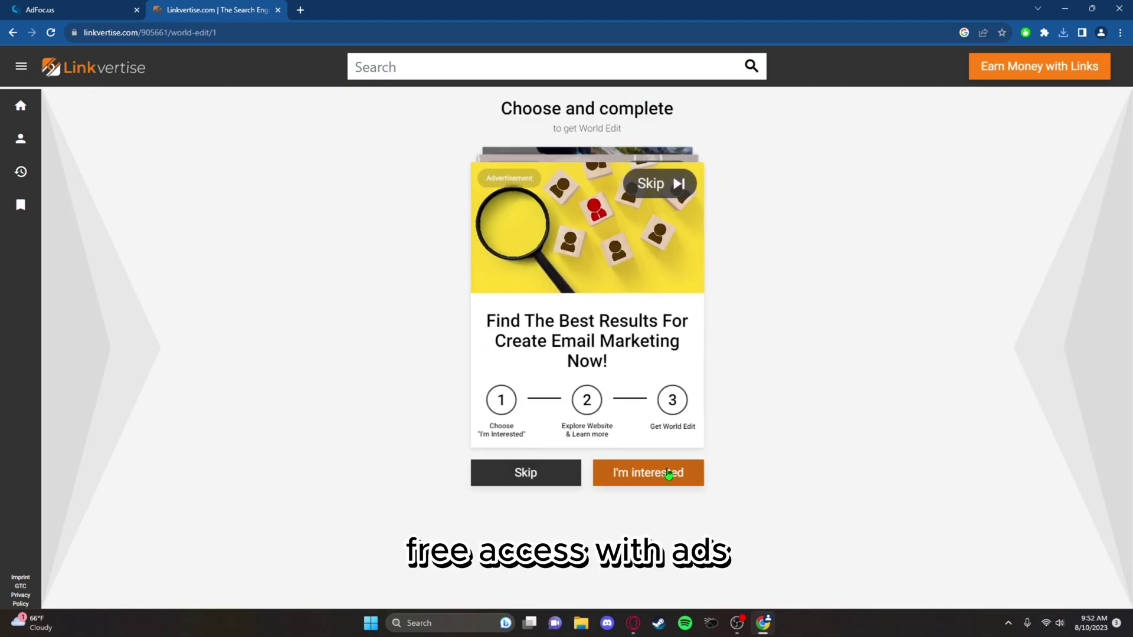
click(661, 471)
click(649, 472)
click(242, 9)
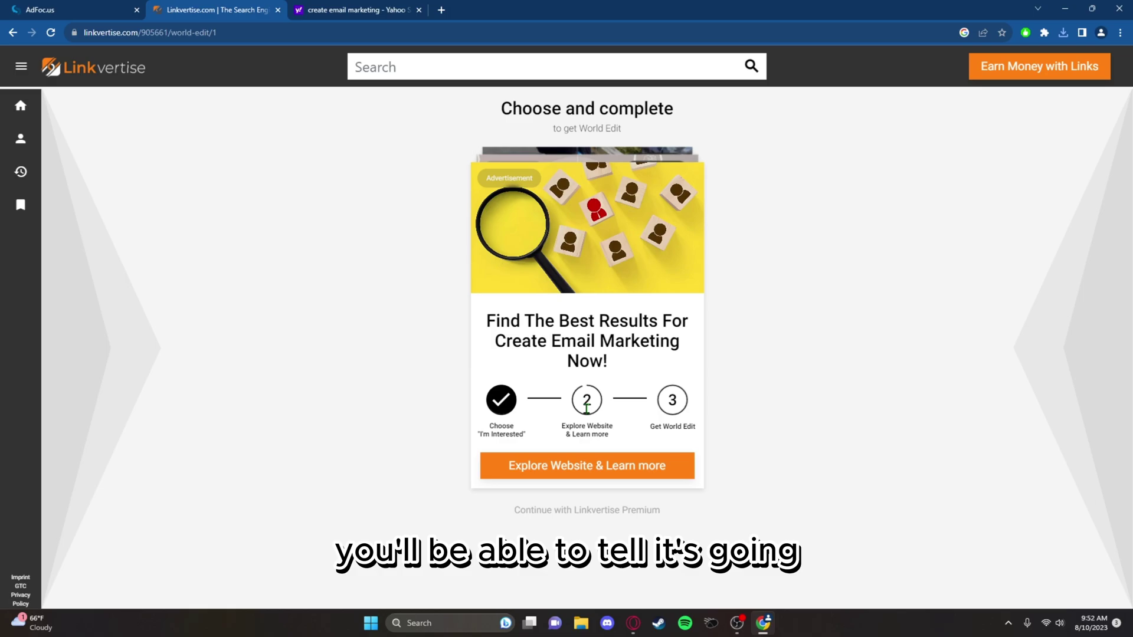
click(615, 519)
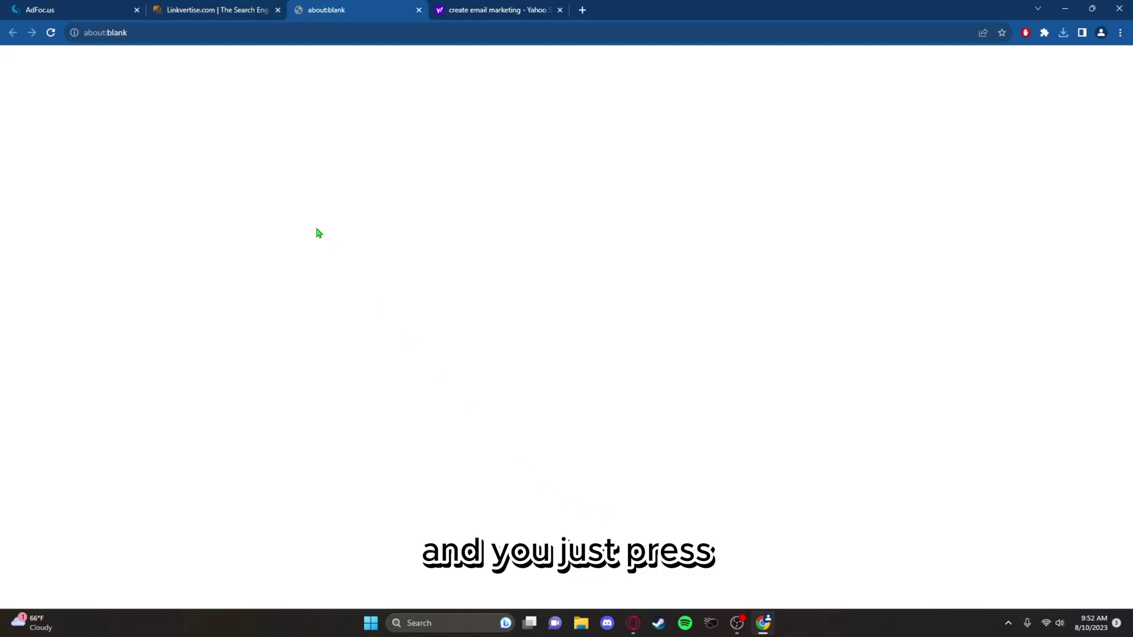
click(277, 10)
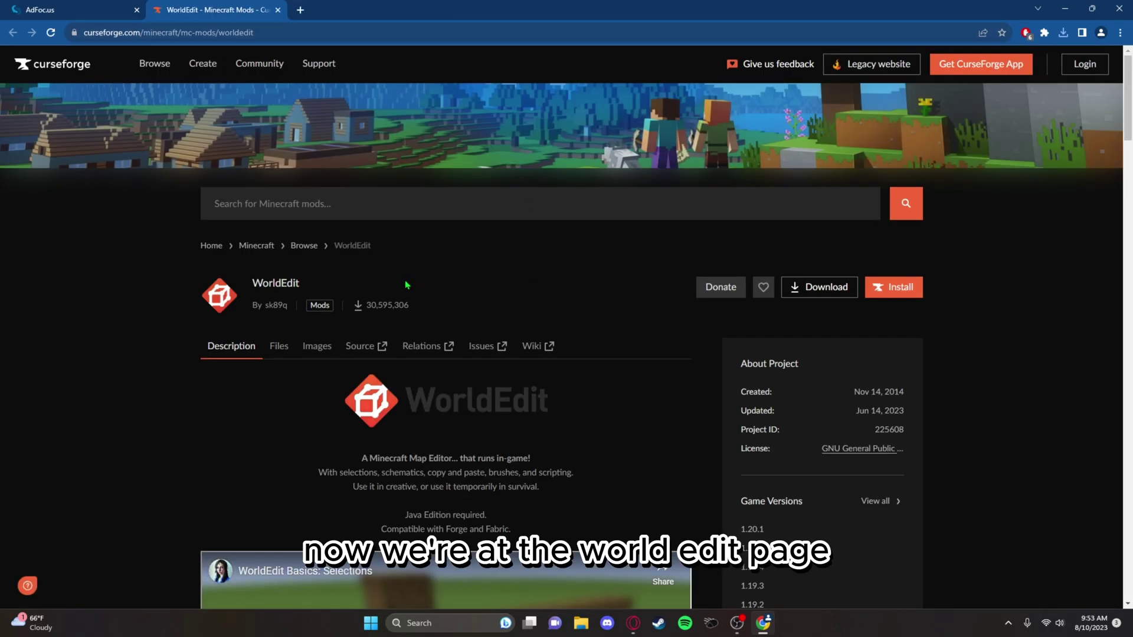
Download the WorldEdit 7.2.15 file for game version 1.20.1 from CurseForge and keep the blocked worldedit-mod-7.2.15.jar.
scroll(406, 285, down, 2)
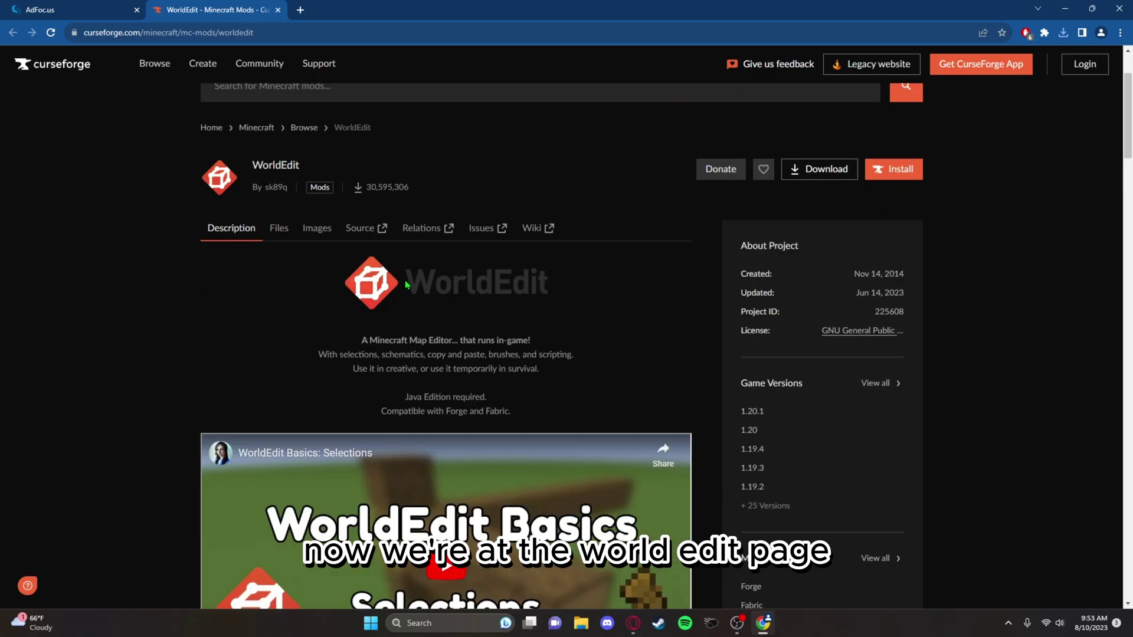
click(273, 228)
scroll(359, 308, down, 1)
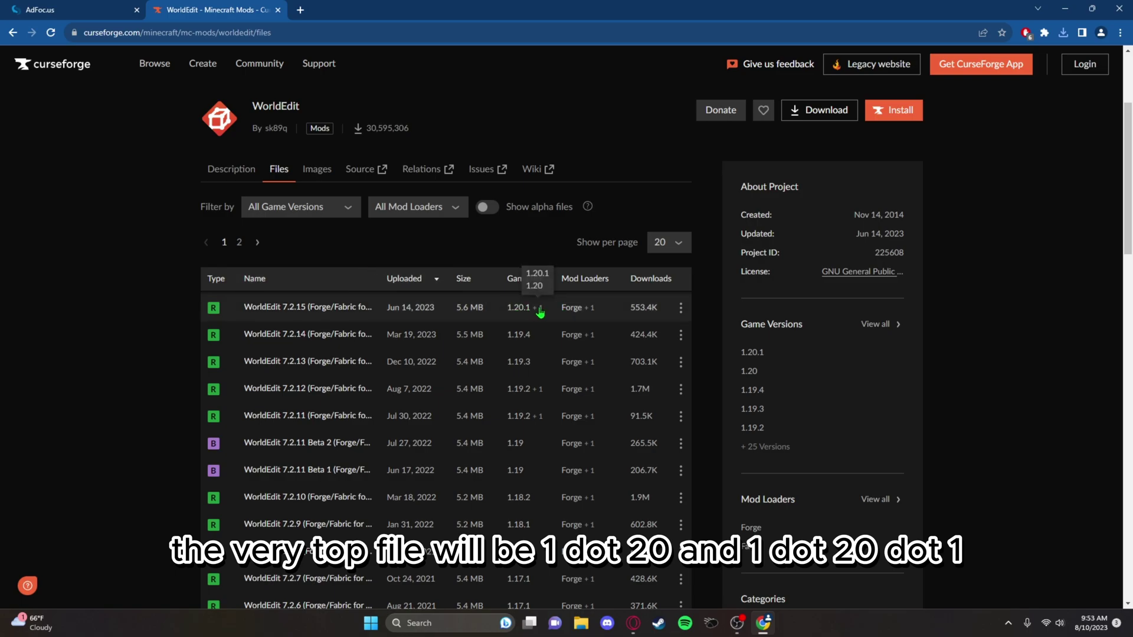
click(681, 308)
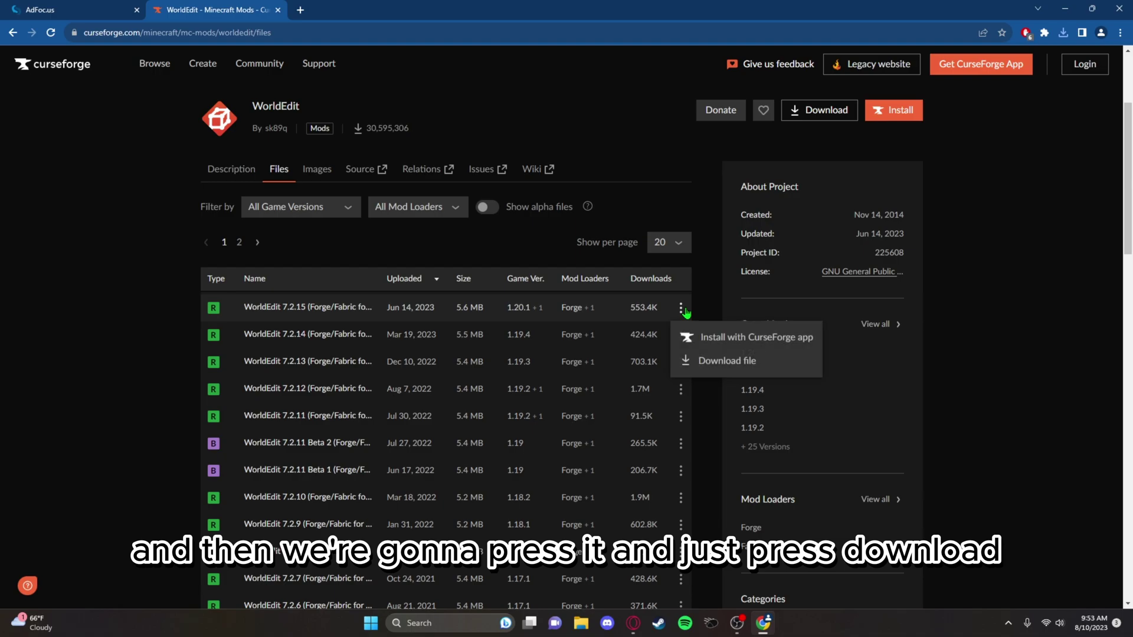
click(763, 368)
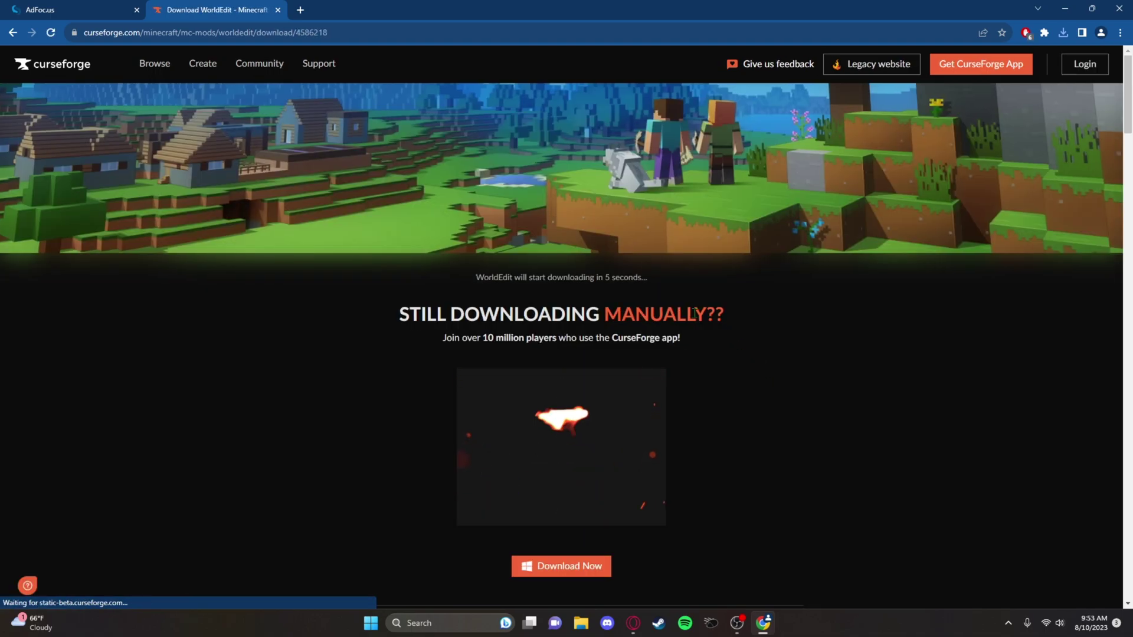
scroll(678, 283, down, 1)
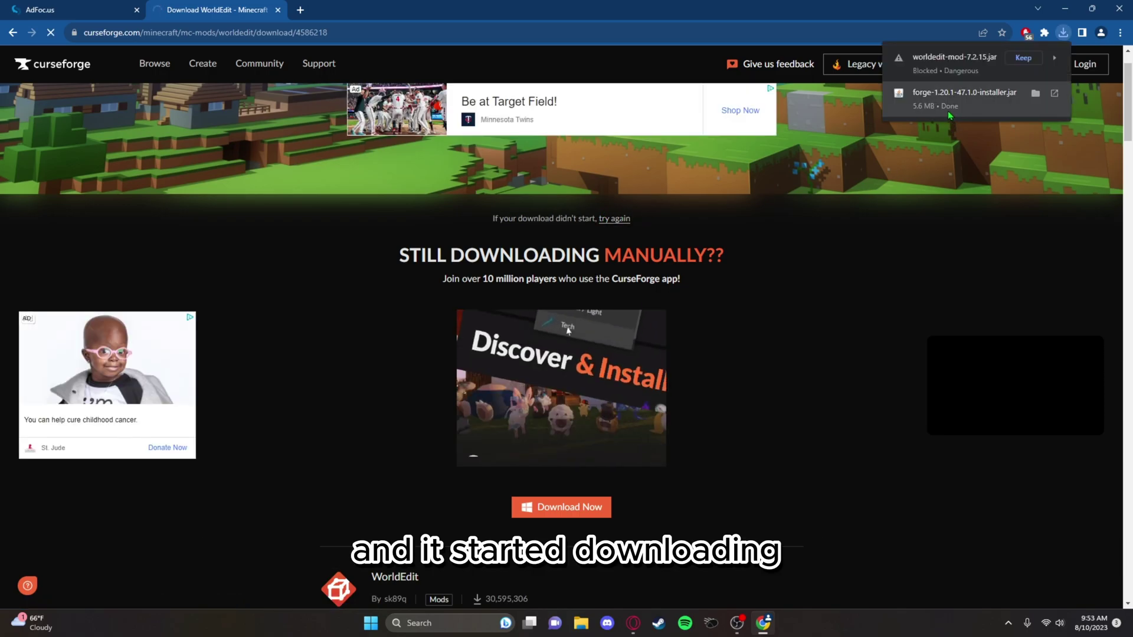
click(1021, 59)
Place the downloaded worldedit-mod-7.2.15.jar and forge-1.20.1-47.1.0-installer.jar on the desktop, and close the browser.
double_click(925, 17)
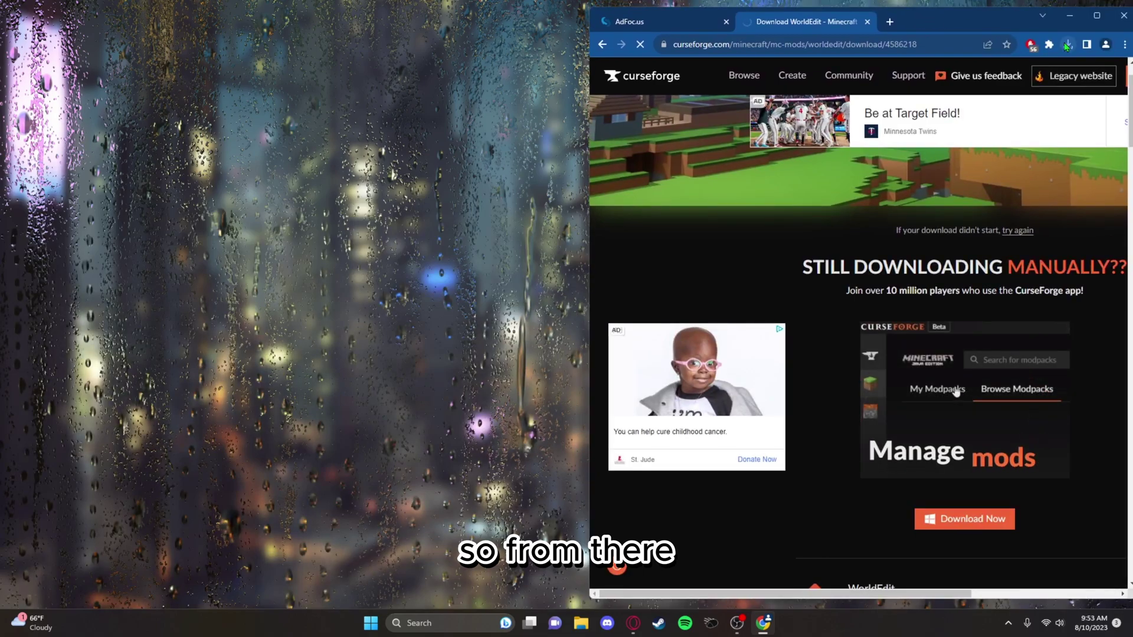
click(1069, 44)
drag(971, 105, 291, 86)
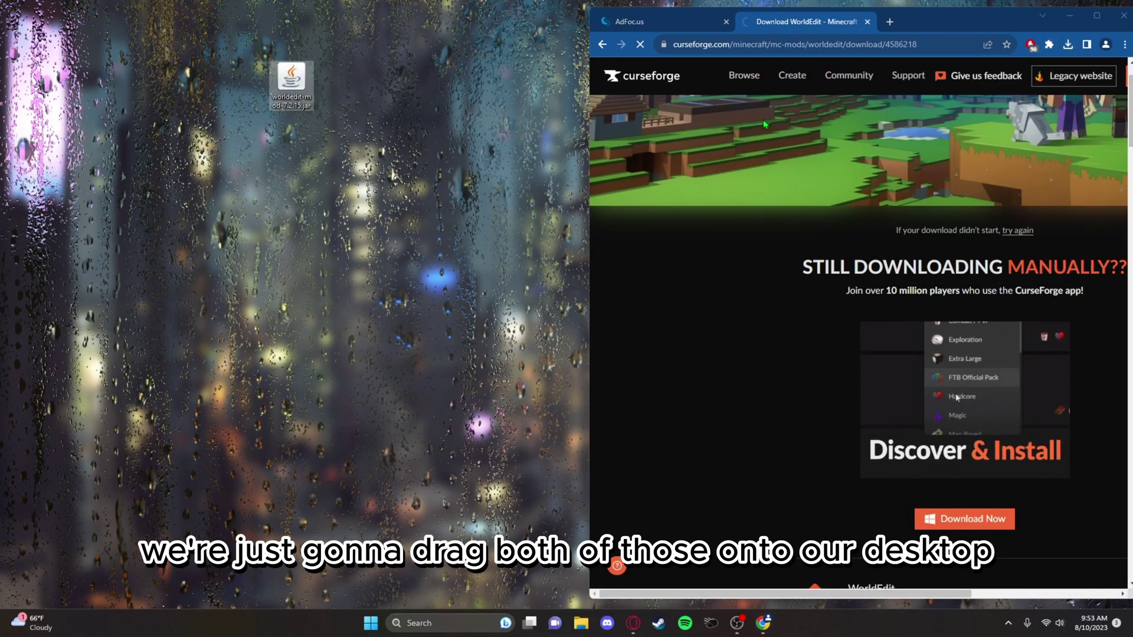
click(1068, 44)
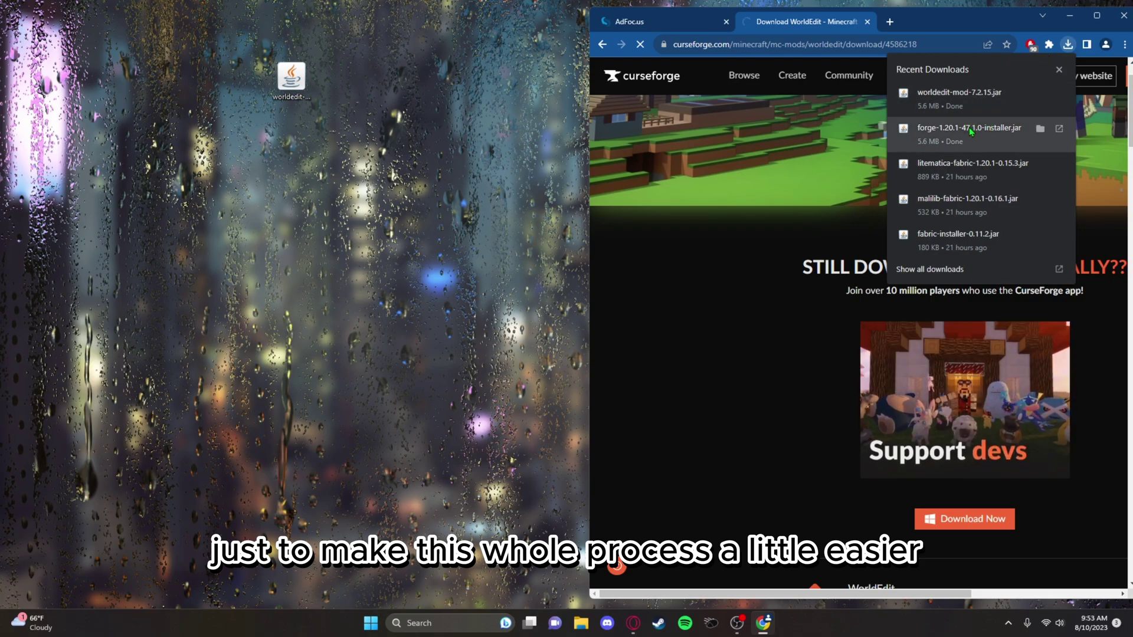
drag(971, 135, 301, 154)
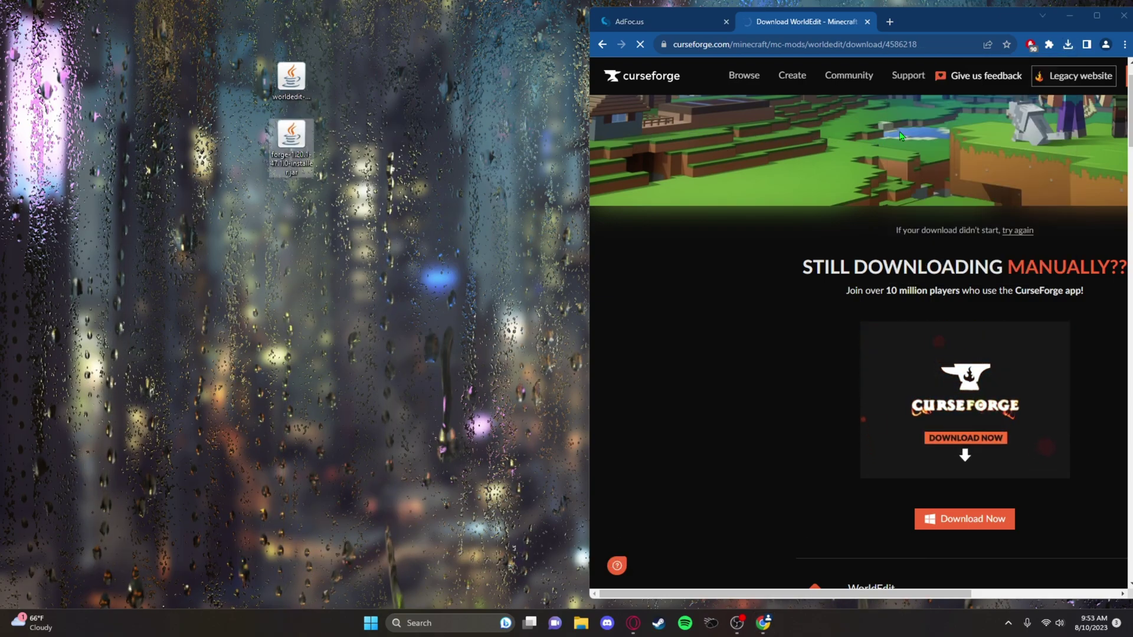
click(1123, 16)
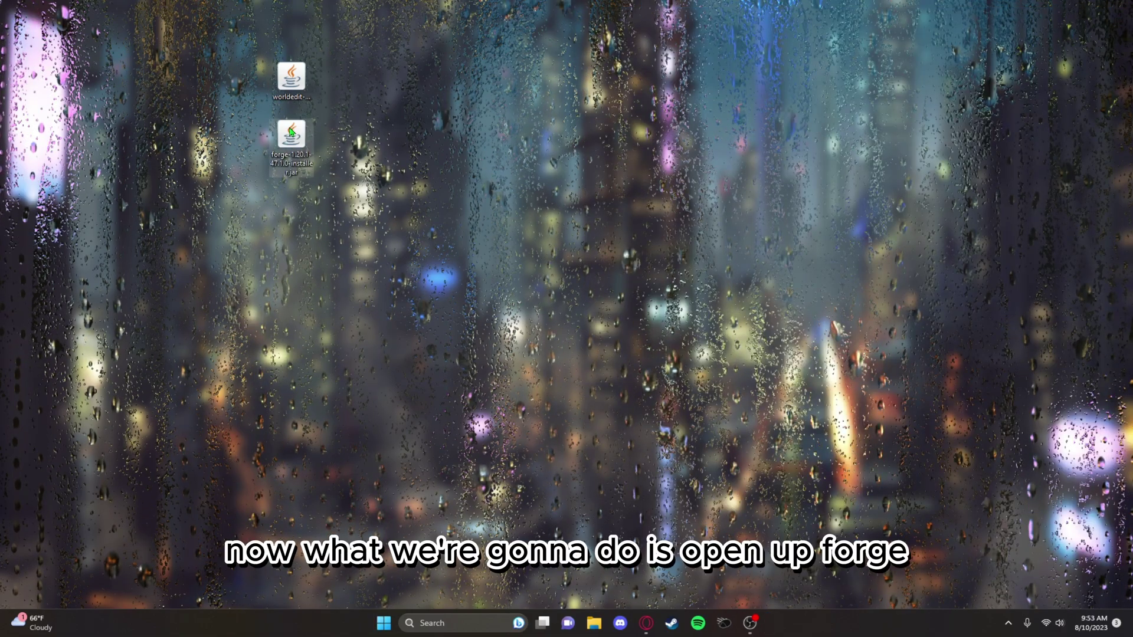
Run the Forge installer with Java(TM) Platform SE binary and install the client into the default .minecraft folder.
right_click(300, 129)
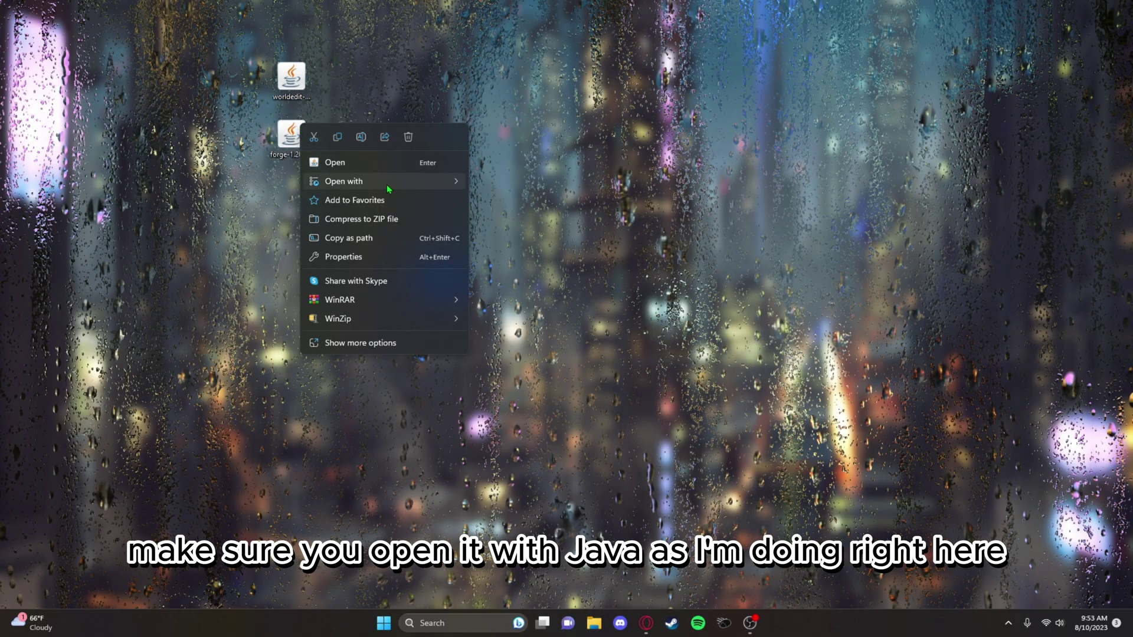
mouse_move(380, 183)
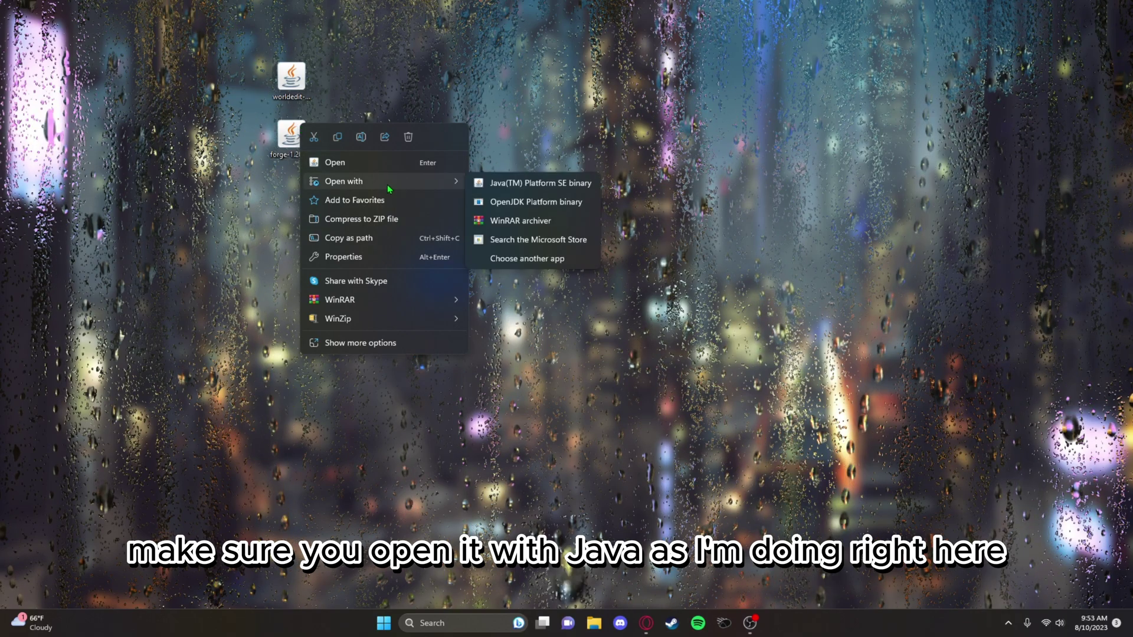
click(551, 186)
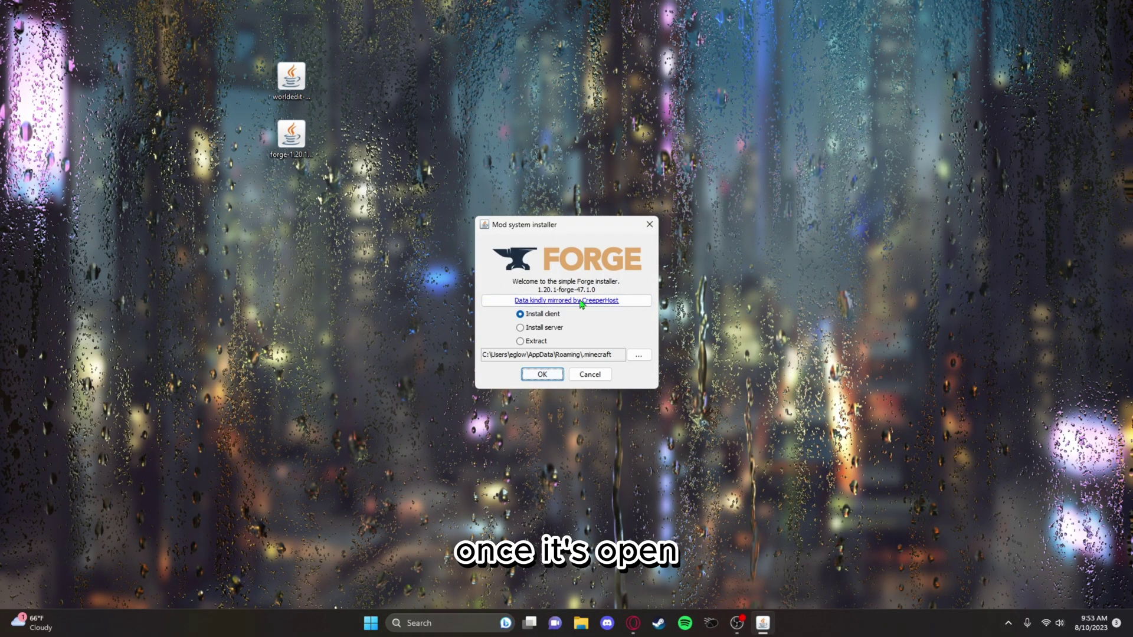
click(543, 376)
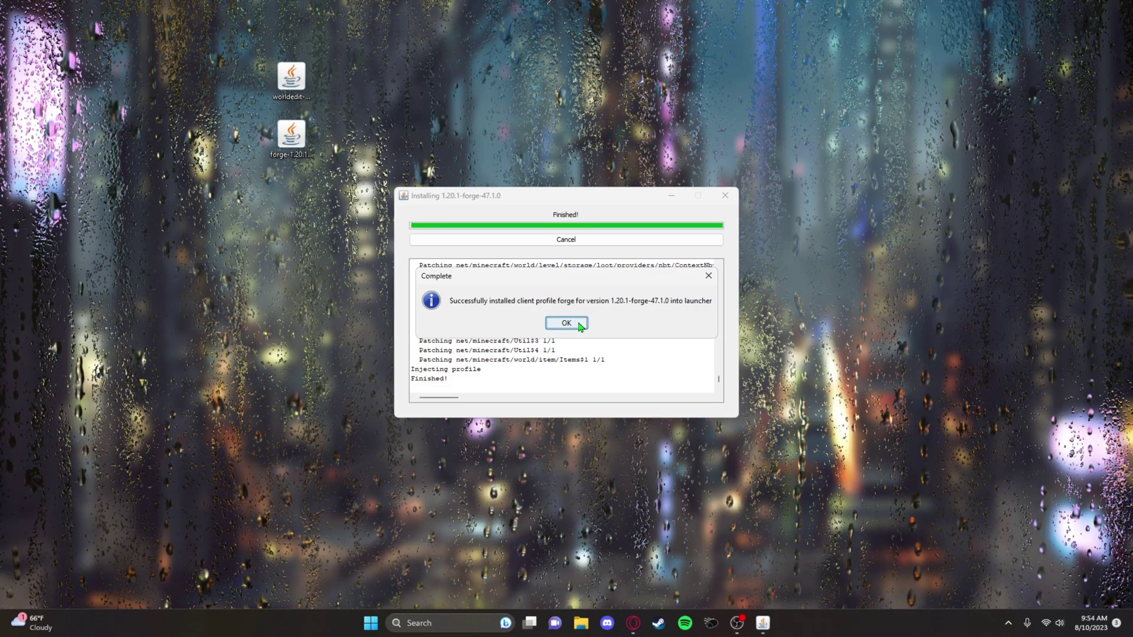
click(580, 325)
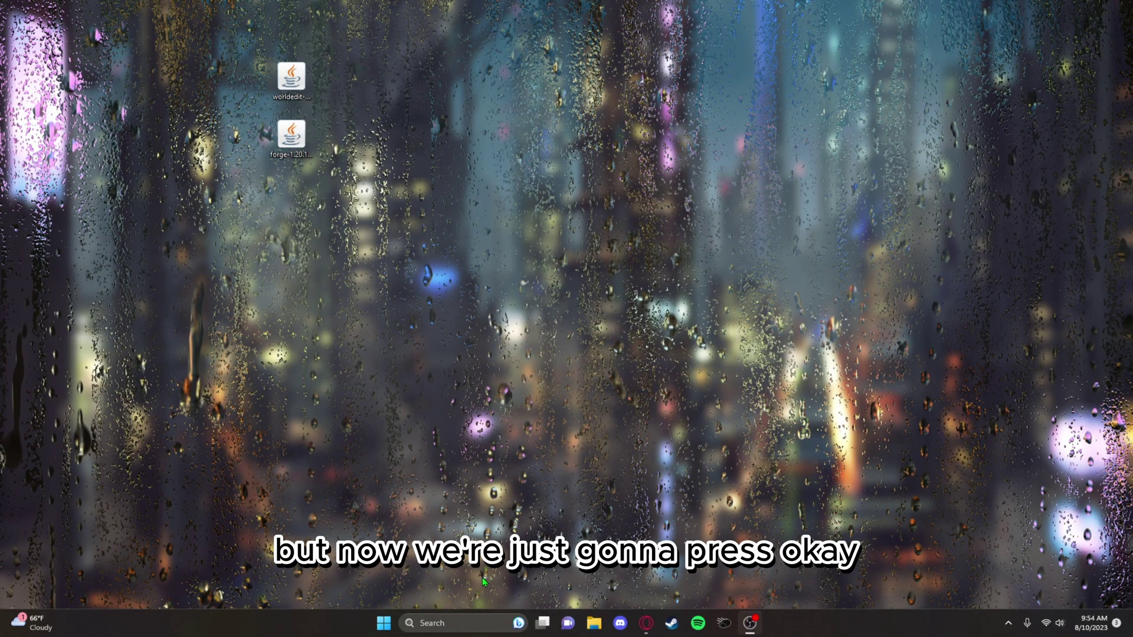
Start the Minecraft Launcher and select the forge 1.20.1-forge-47.1.0 installation for Java Edition.
click(442, 628)
text(mine)
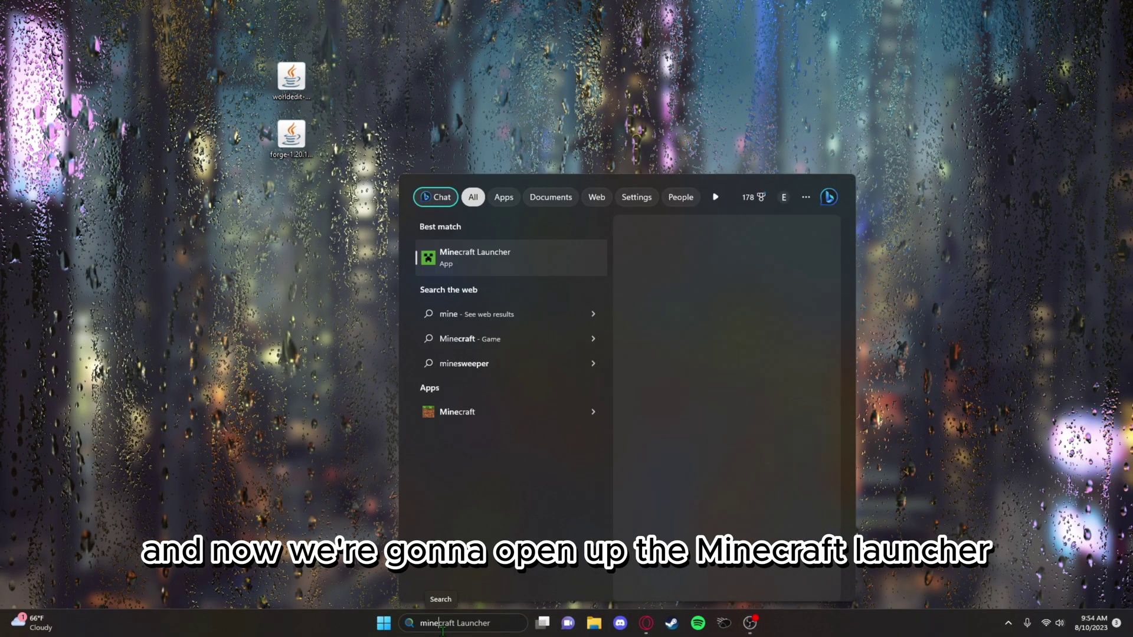
key(Return)
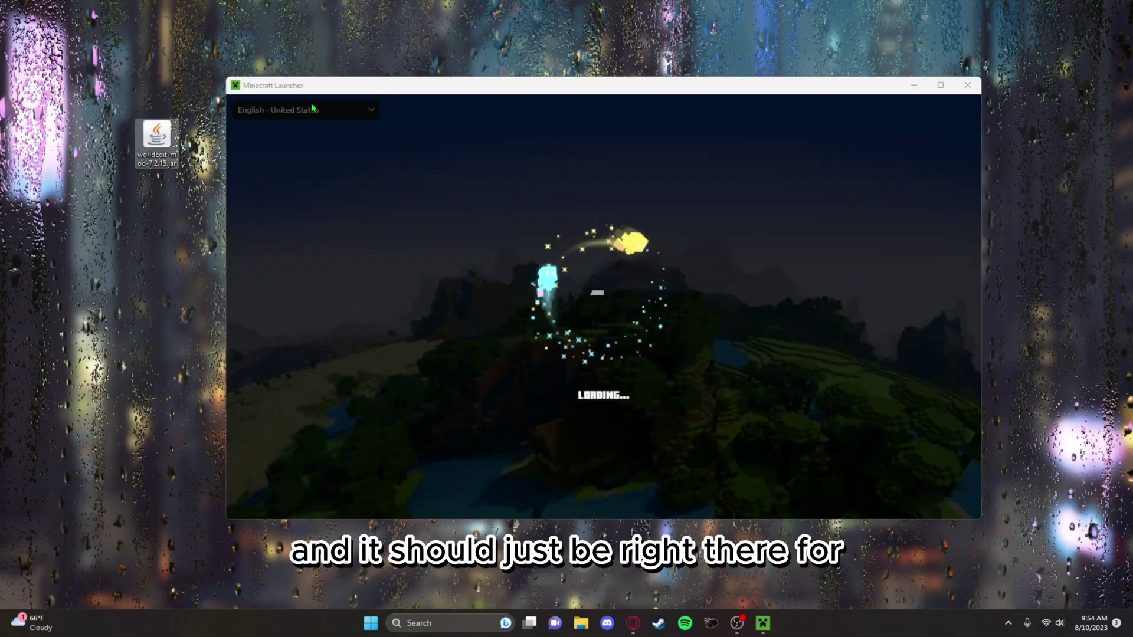
mouse_move(337, 83)
mouse_down()
mouse_move(443, 81)
mouse_move(328, 84)
mouse_up()
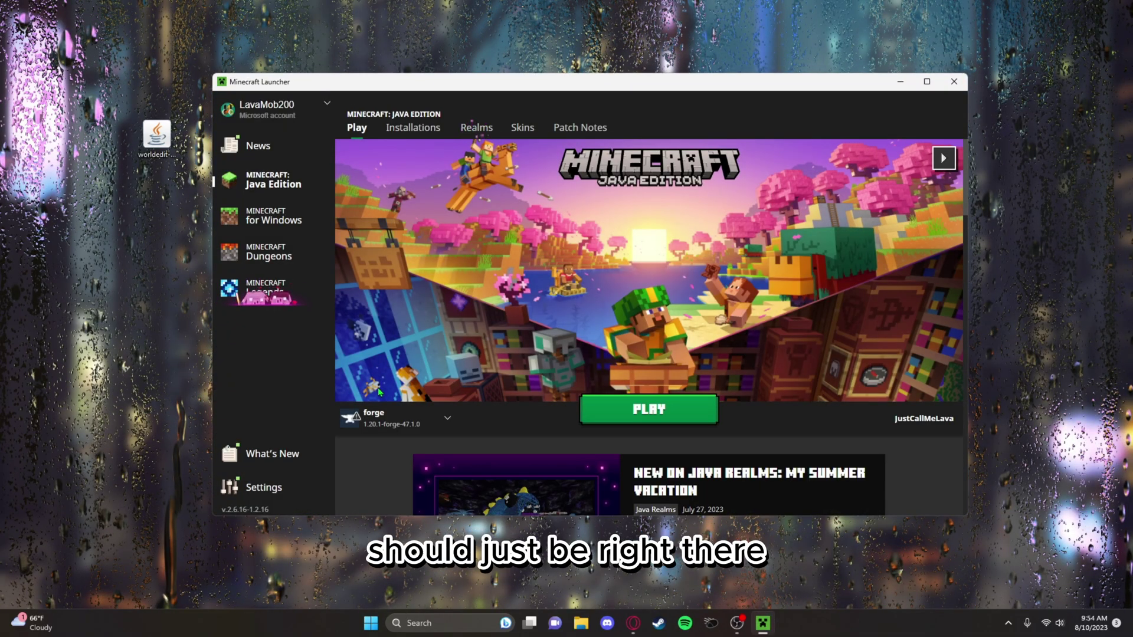
click(378, 418)
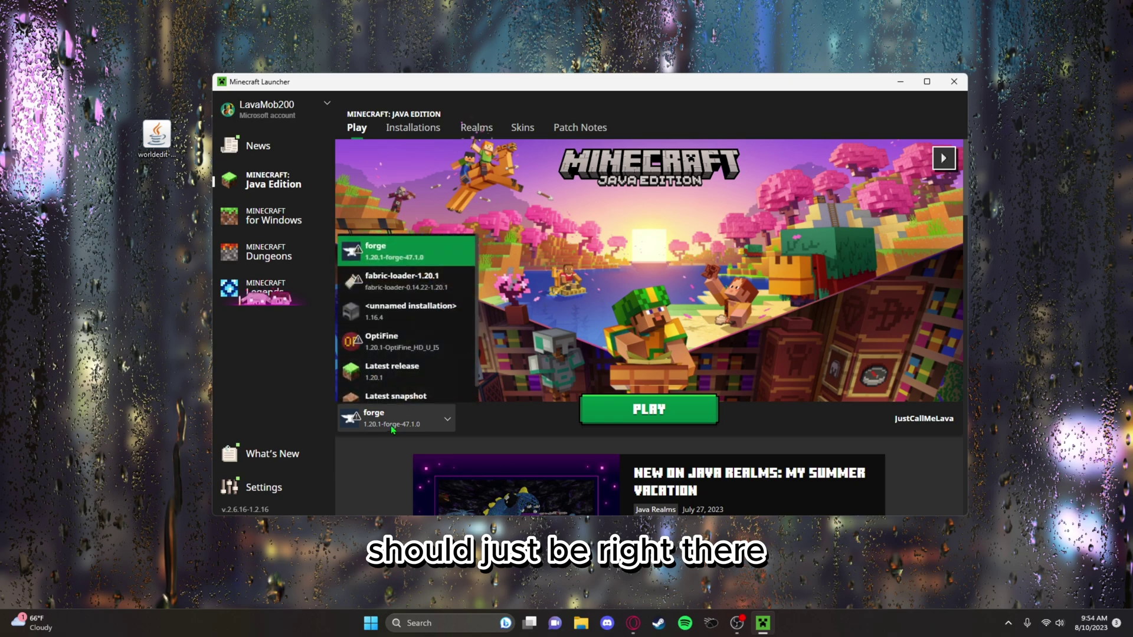
click(397, 248)
Show the Java Edition installations list with modded versions included.
click(411, 137)
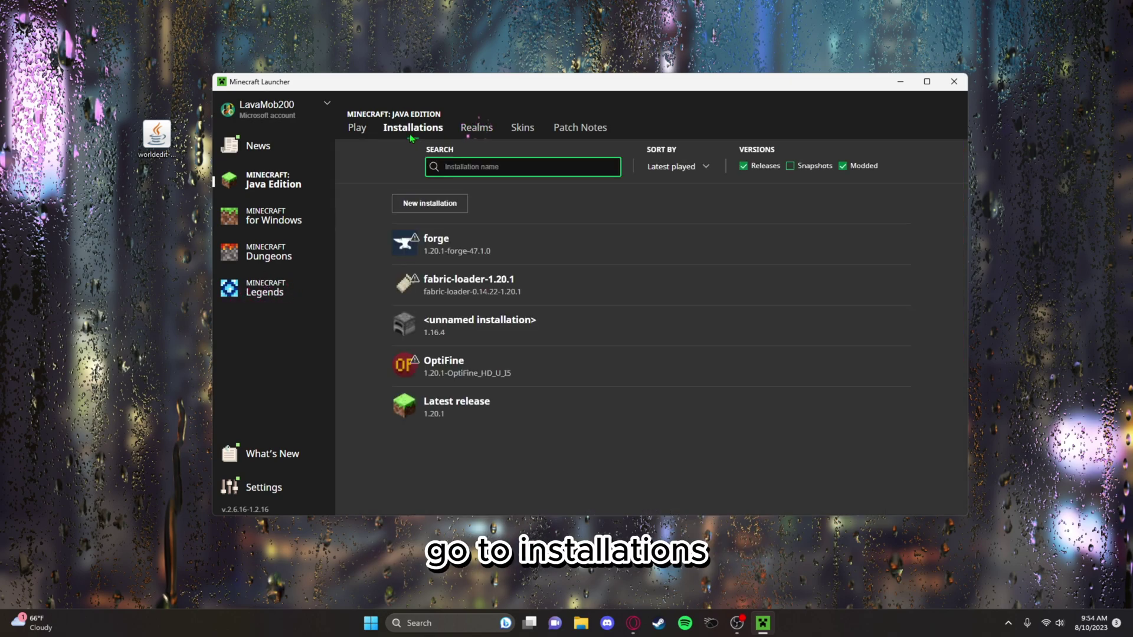
click(843, 166)
click(843, 168)
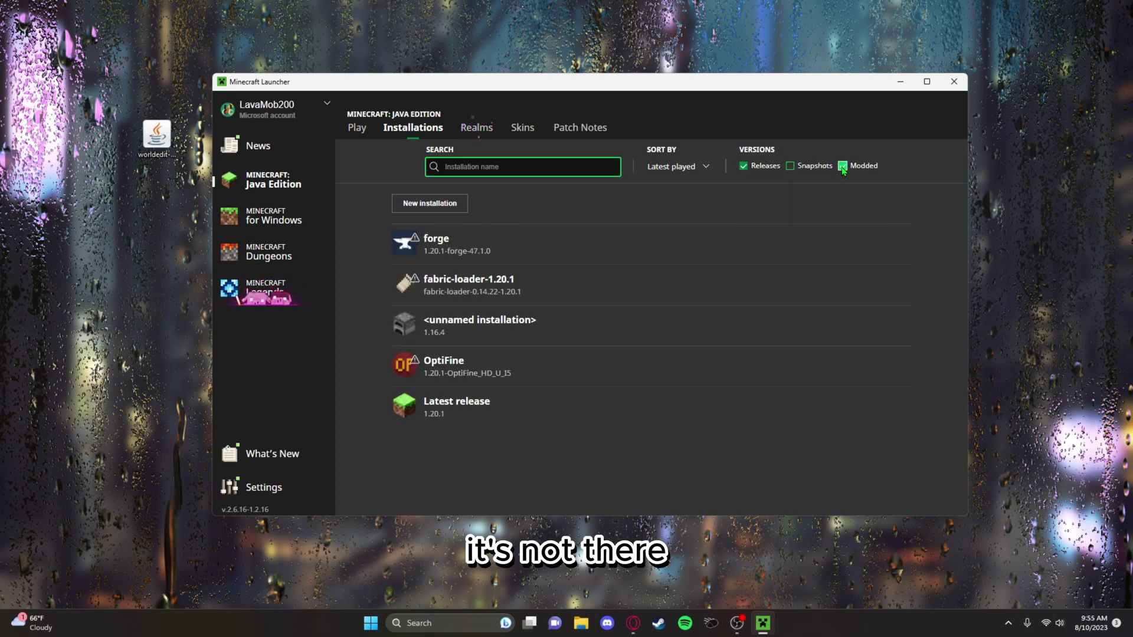
click(450, 206)
click(568, 253)
text(forge)
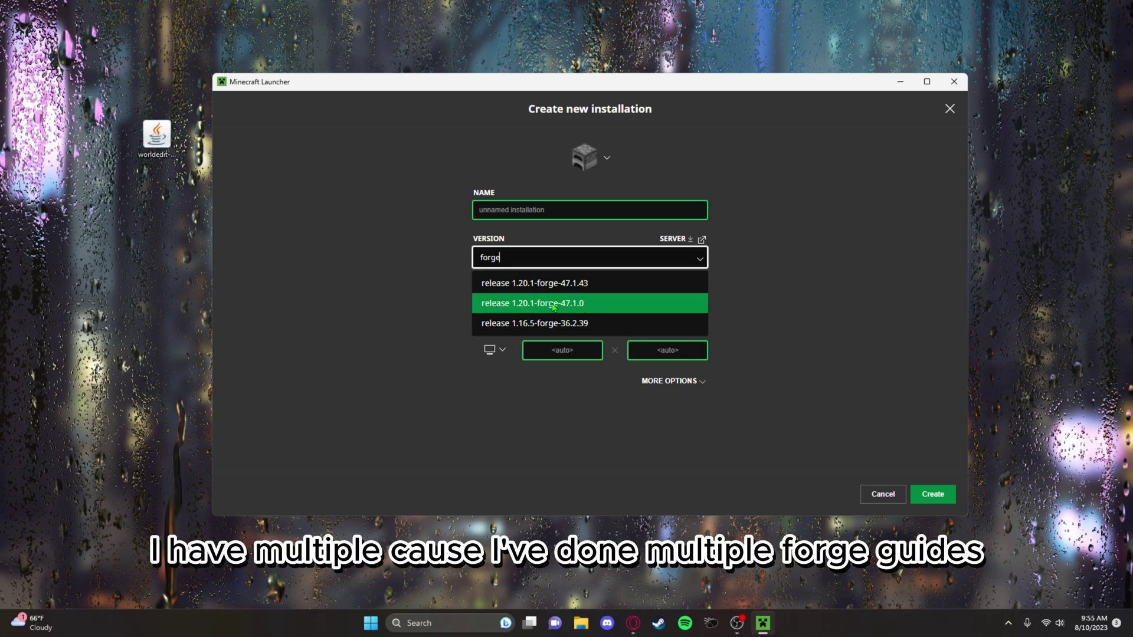
click(882, 496)
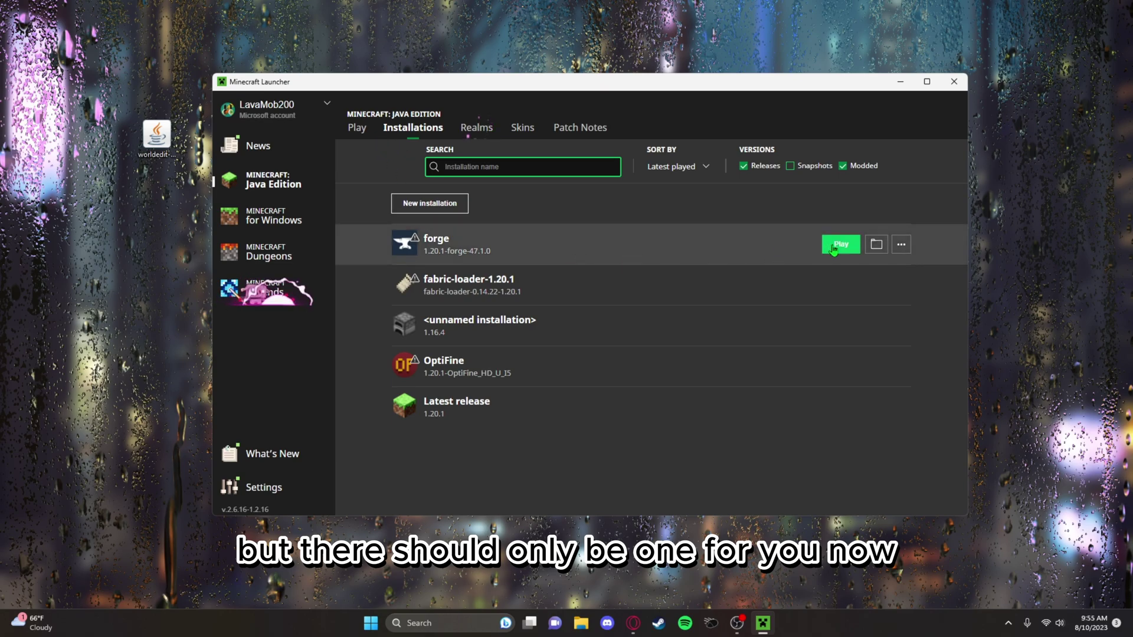
Open the game folder of the forge 1.20.1-forge-47.1.0 installation.
click(877, 245)
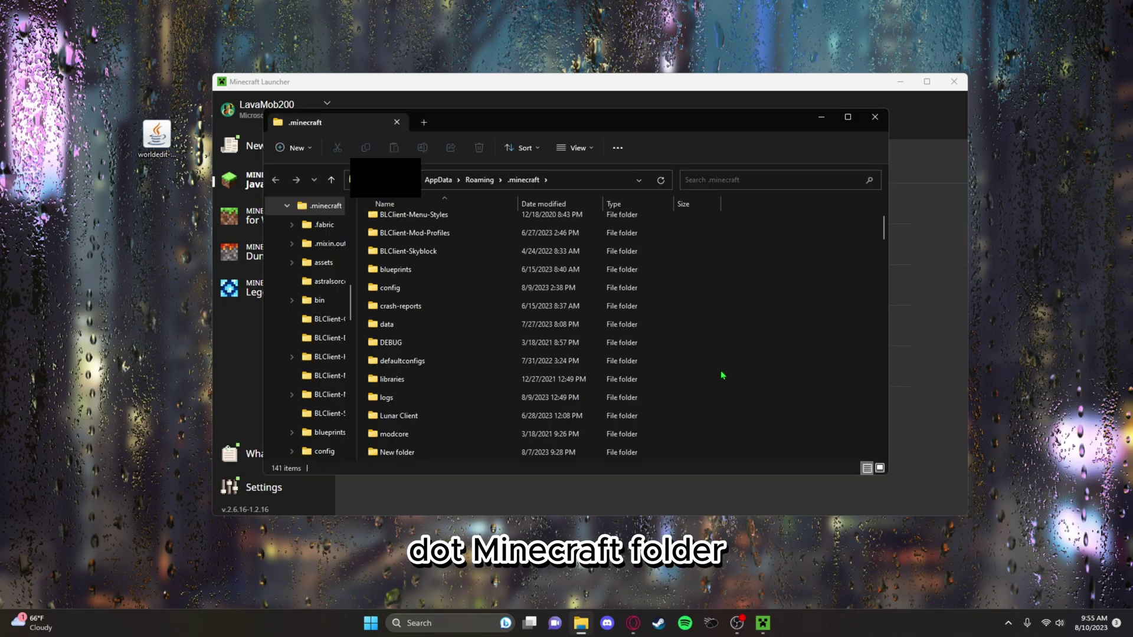
Create a new folder named mods in the .minecraft folder.
scroll(722, 375, down, 2)
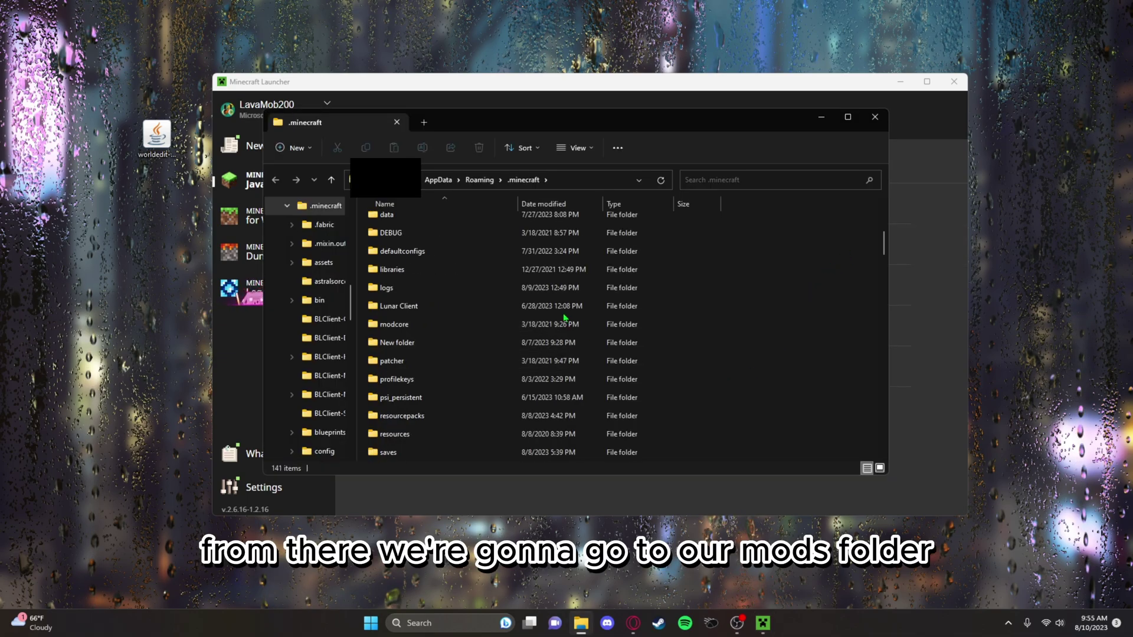
scroll(531, 416, down, 4)
right_click(531, 416)
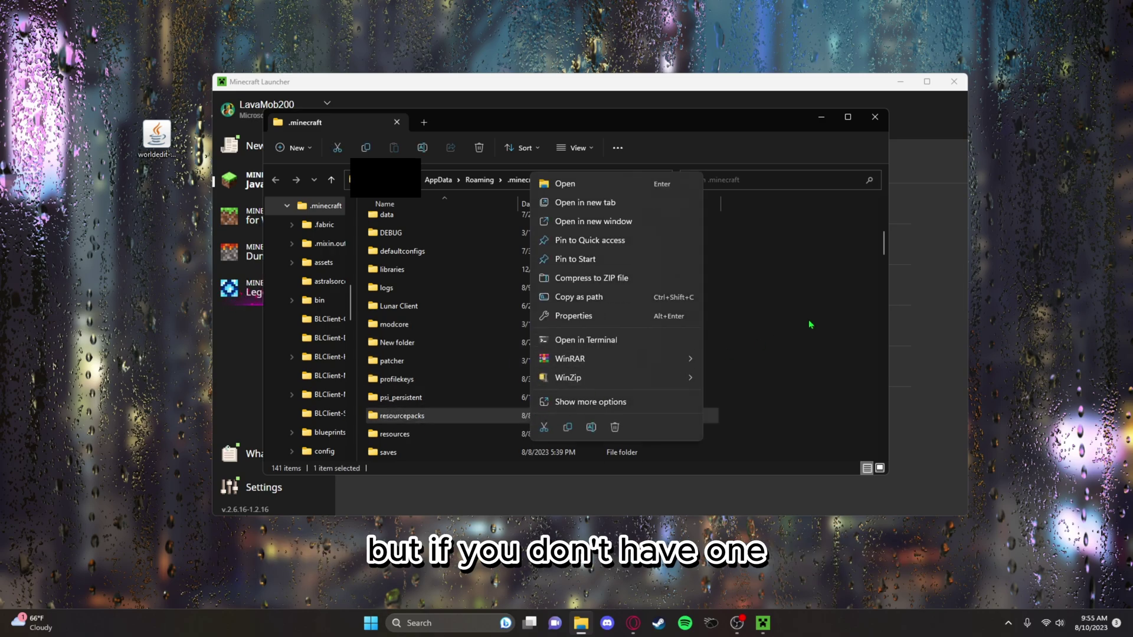
click(810, 322)
scroll(753, 344, up, 4)
right_click(754, 346)
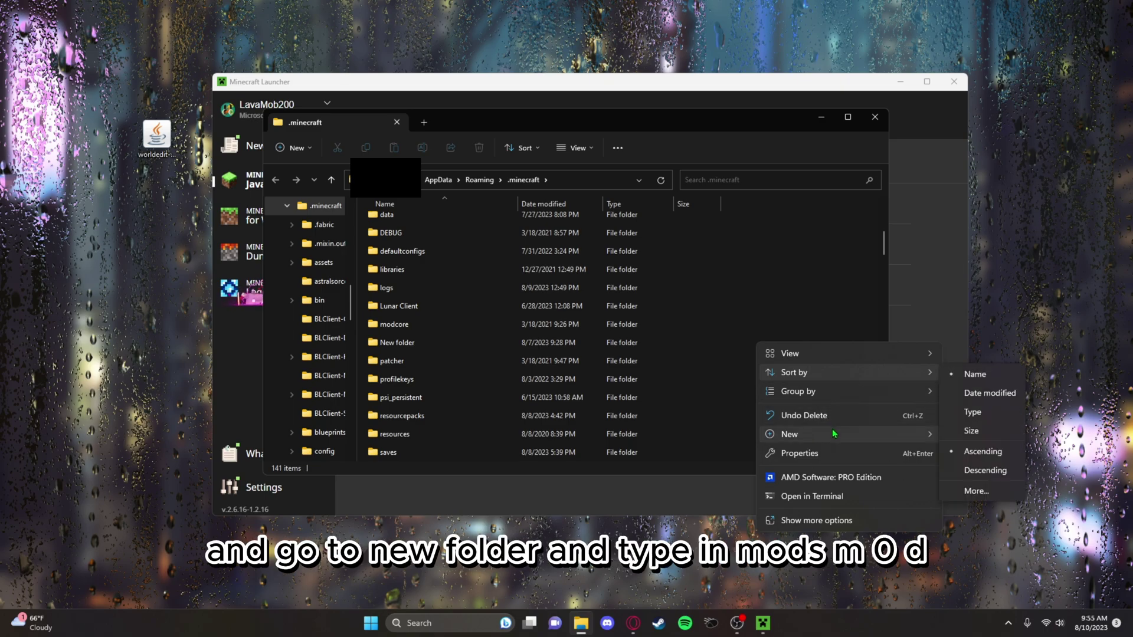
mouse_move(875, 436)
click(976, 436)
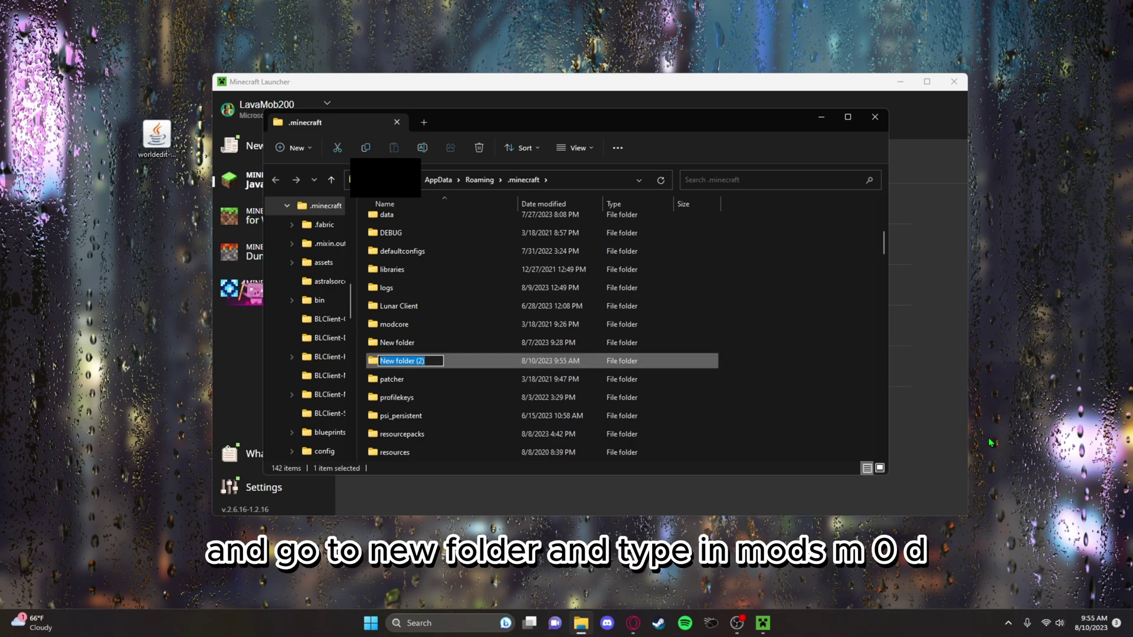
key(Return)
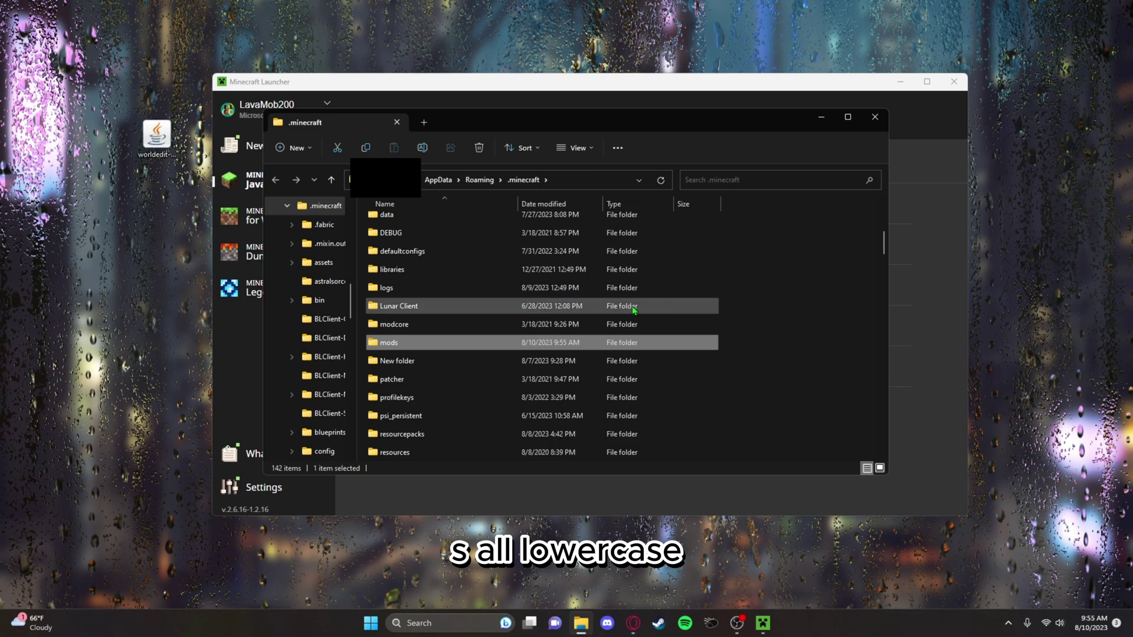
Move the WorldEdit file from the desktop into the mods folder and close the folder window.
double_click(418, 344)
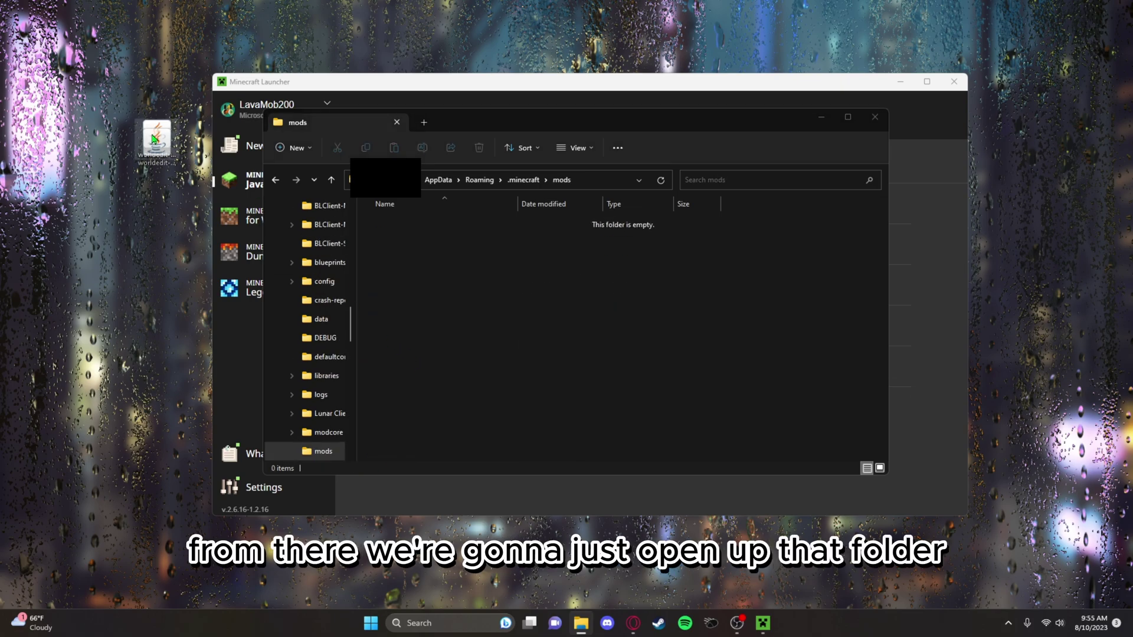
drag(153, 140, 523, 273)
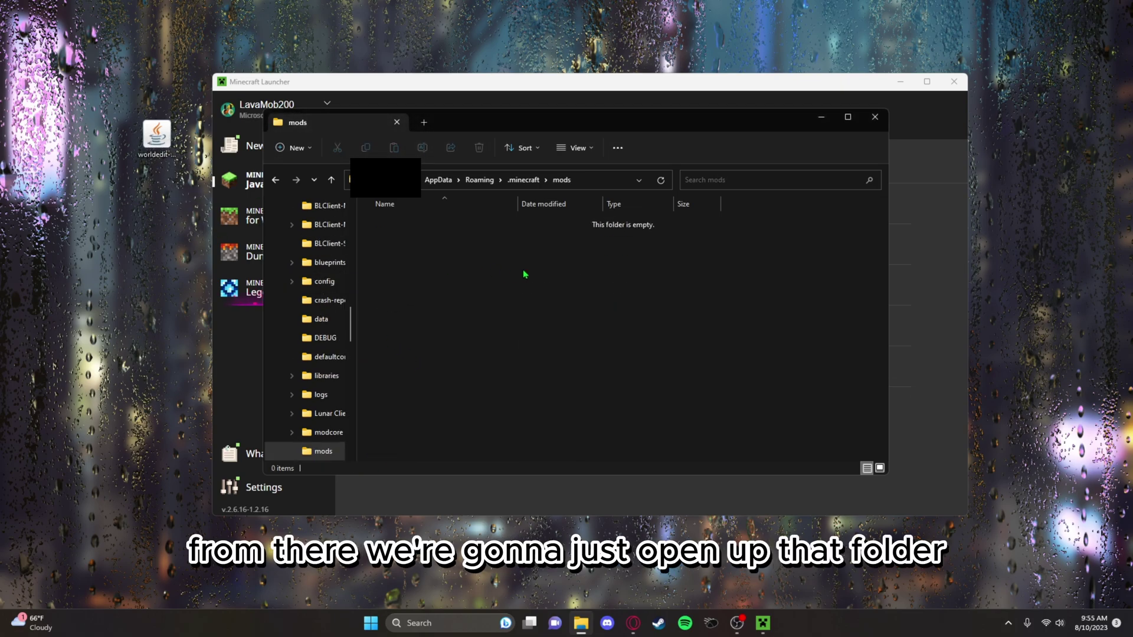
click(883, 120)
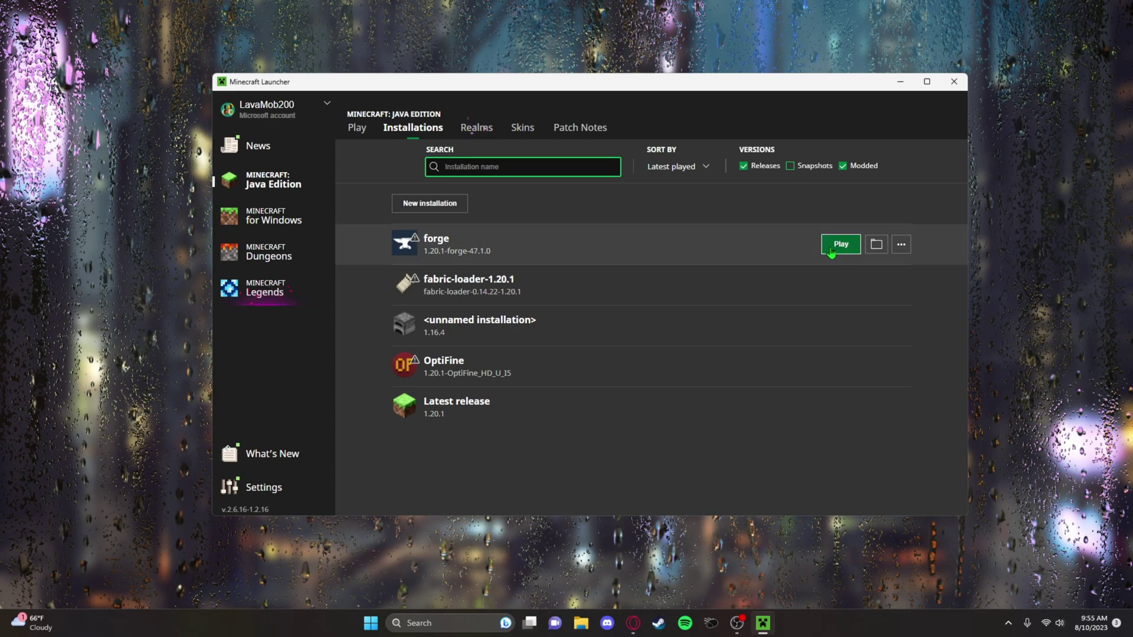
Launch the forge 1.20.1-forge-47.1.0 installation and view WorldEdit's details in the game's mod list.
click(832, 251)
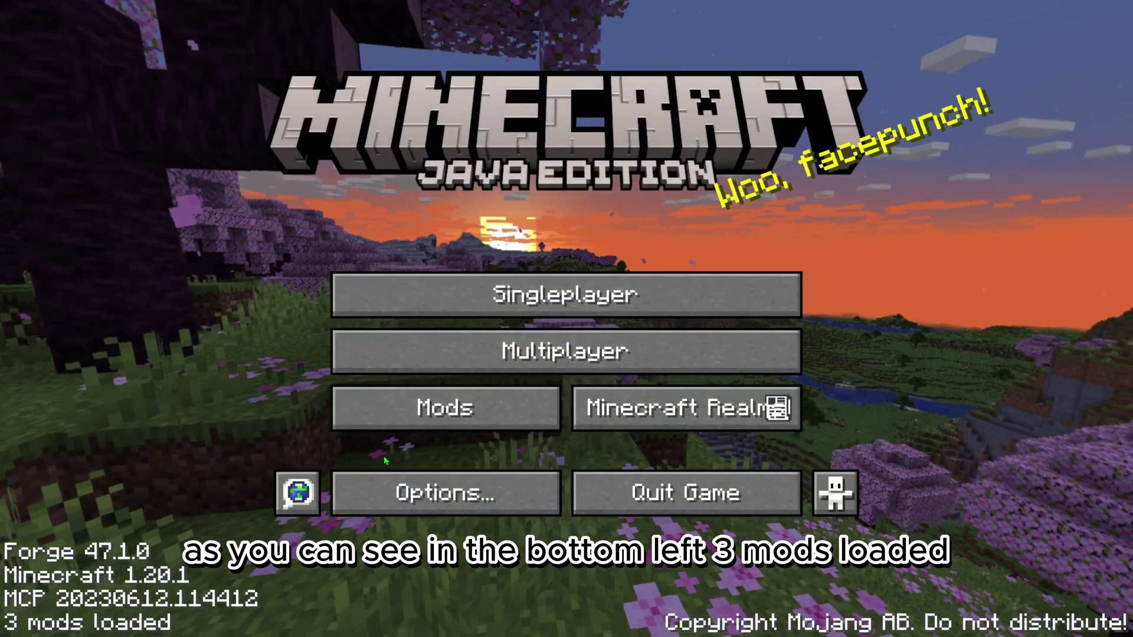
click(390, 407)
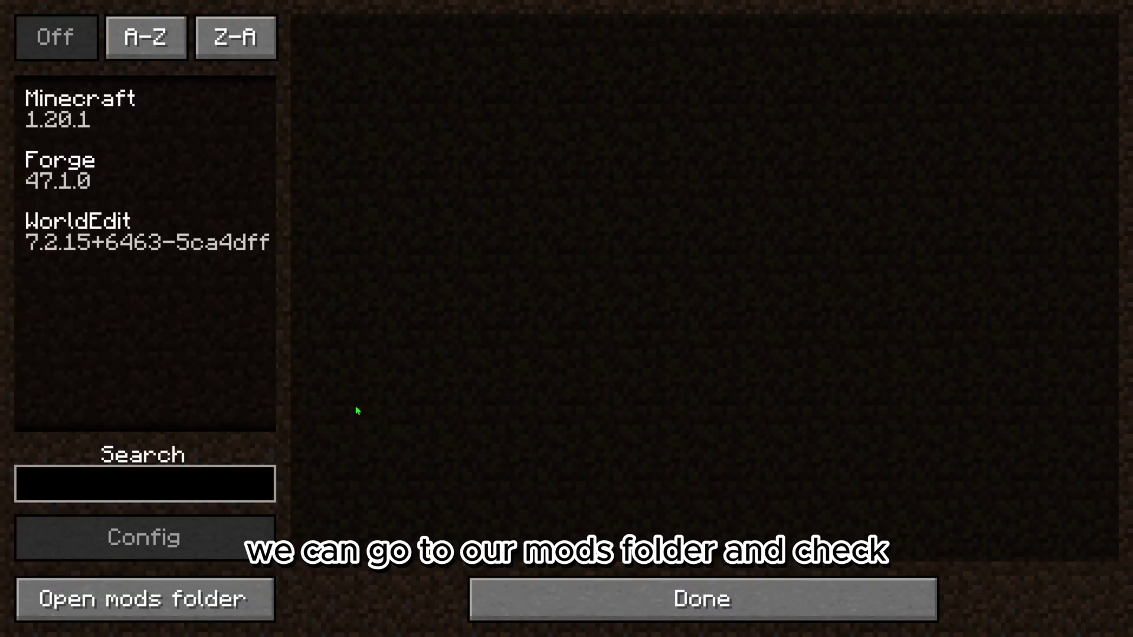
click(131, 230)
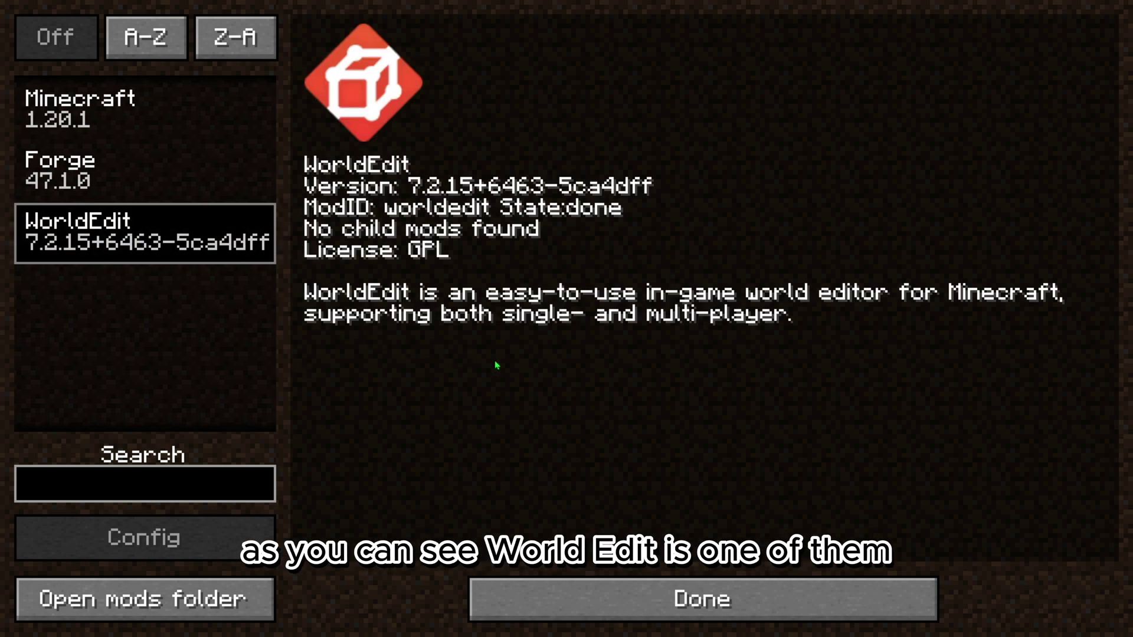
Leave the mod list and load the first world in the singleplayer world list.
click(812, 599)
click(577, 293)
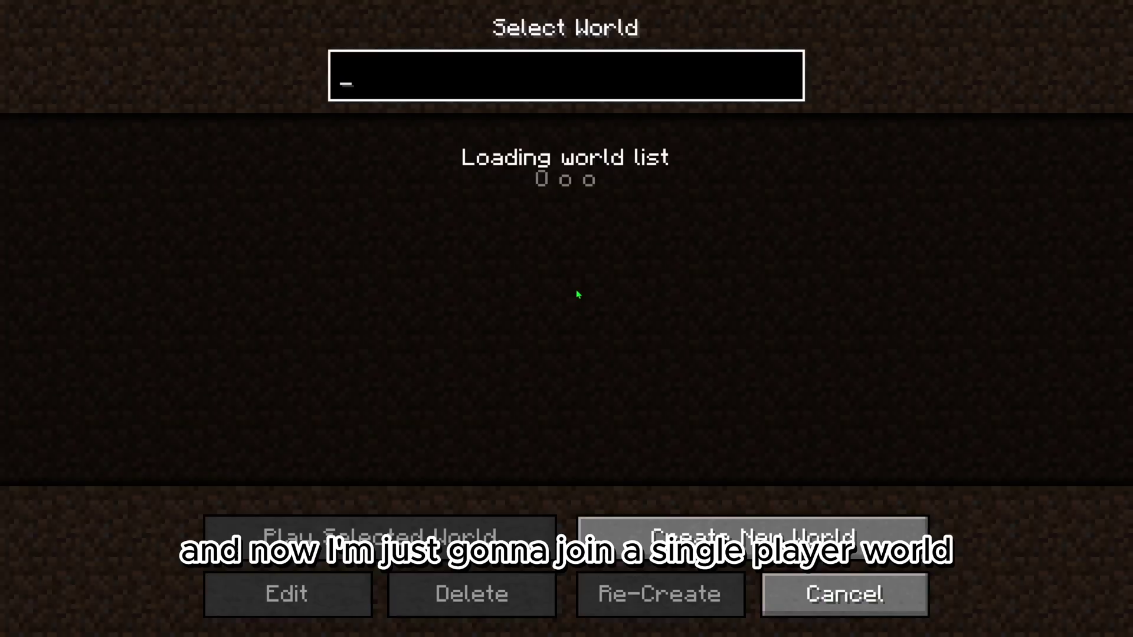
double_click(561, 164)
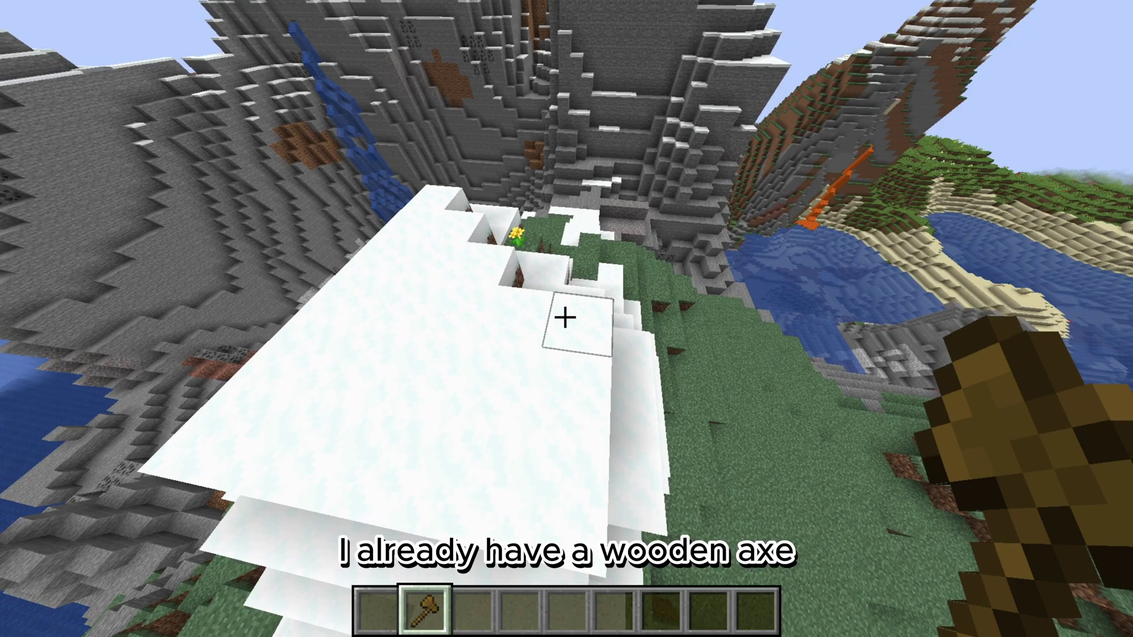
Search the creative inventory for wooden items to locate the wooden axe, and close the inventory.
key(1)
text(e)
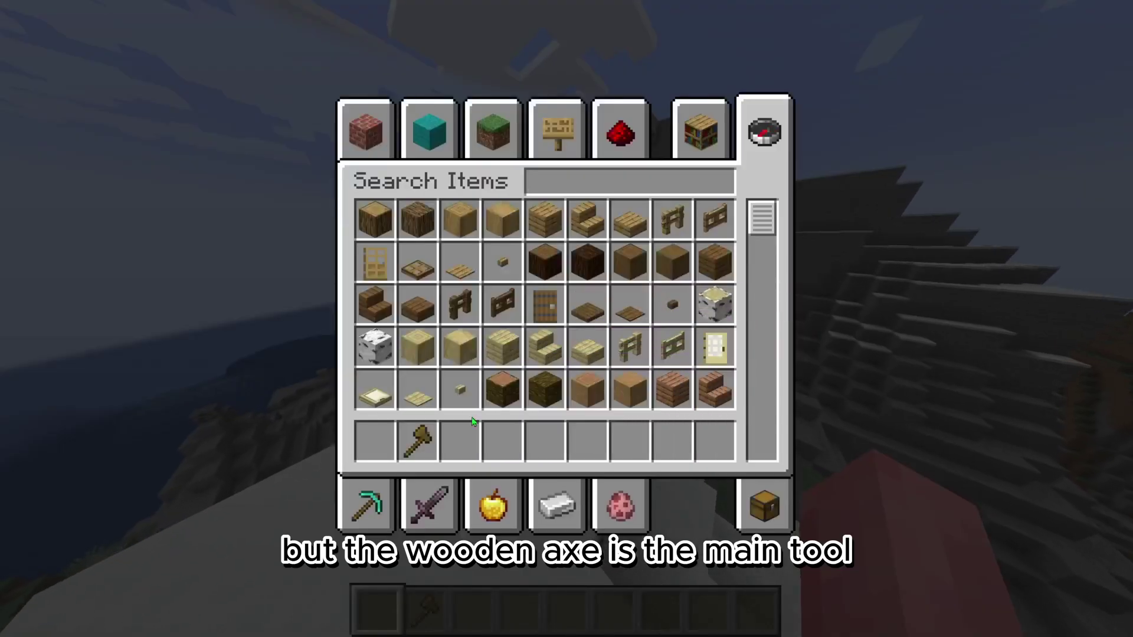
text(woo)
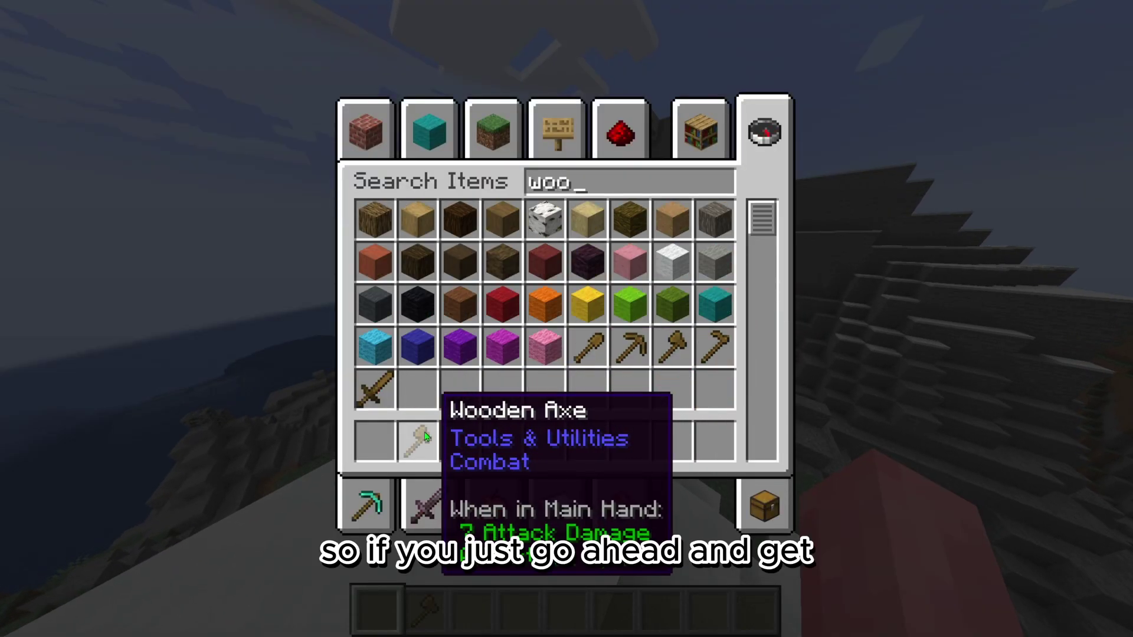
text(d)
key(Escape)
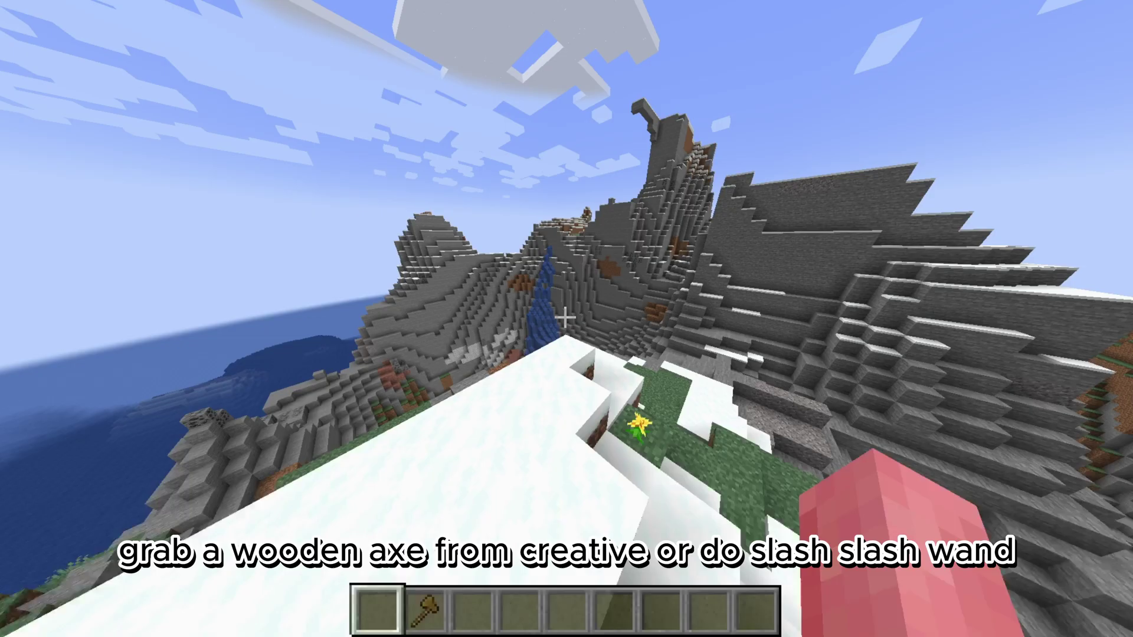
Get the WorldEdit wand with the //wand command and remove the spare wooden axe from the hotbar.
key(slash)
text(/wand)
key(Return)
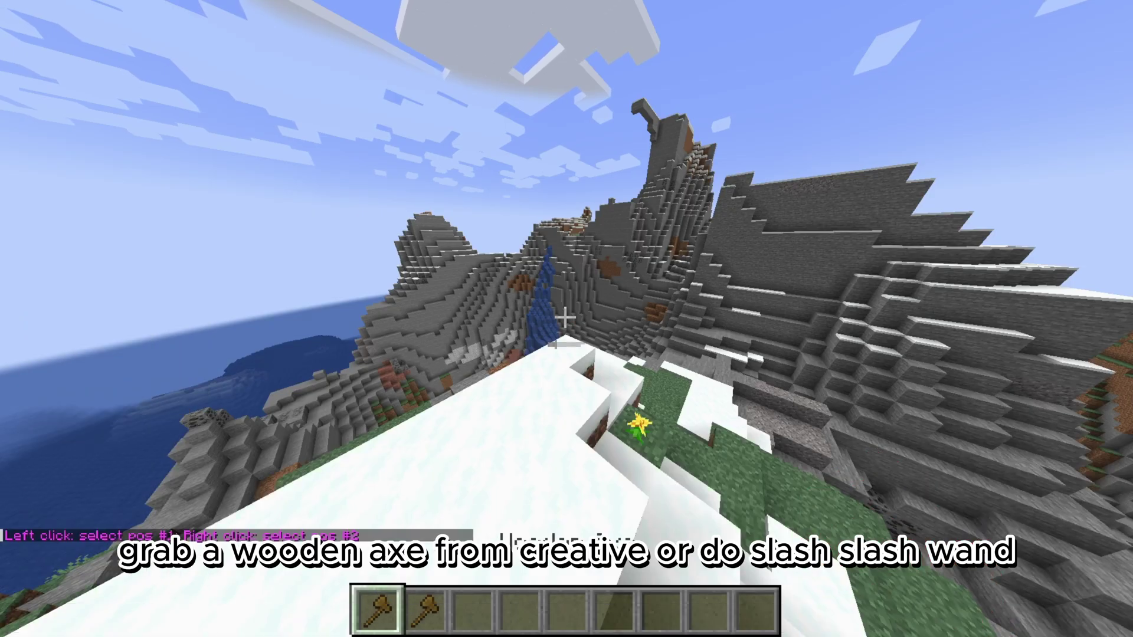
key(e)
key(Escape)
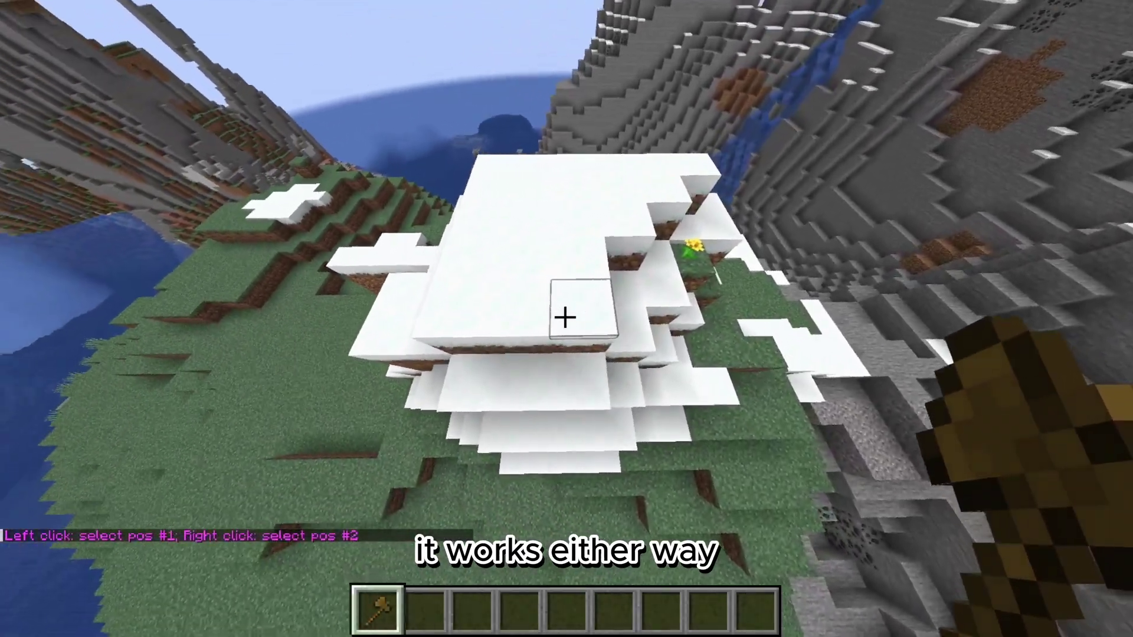
Mark two opposite corners on the snowy hill with the wooden axe and fill the region using //set acacia_fence_gate.
click(566, 317)
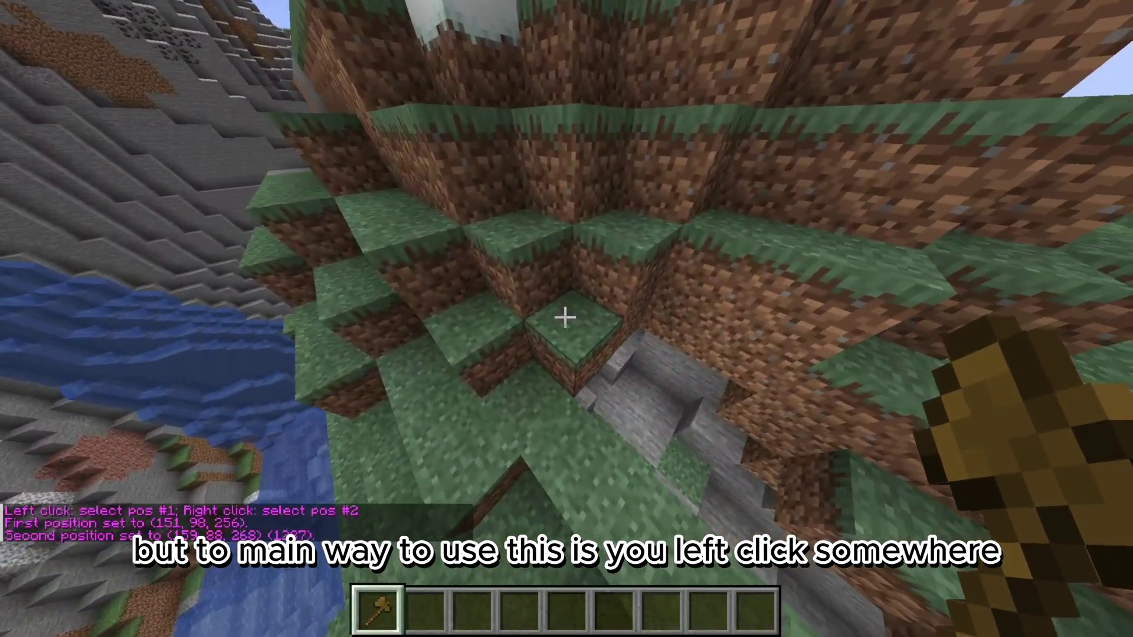
right_click(565, 316)
key(slash)
text(/set acacia_fence_gate)
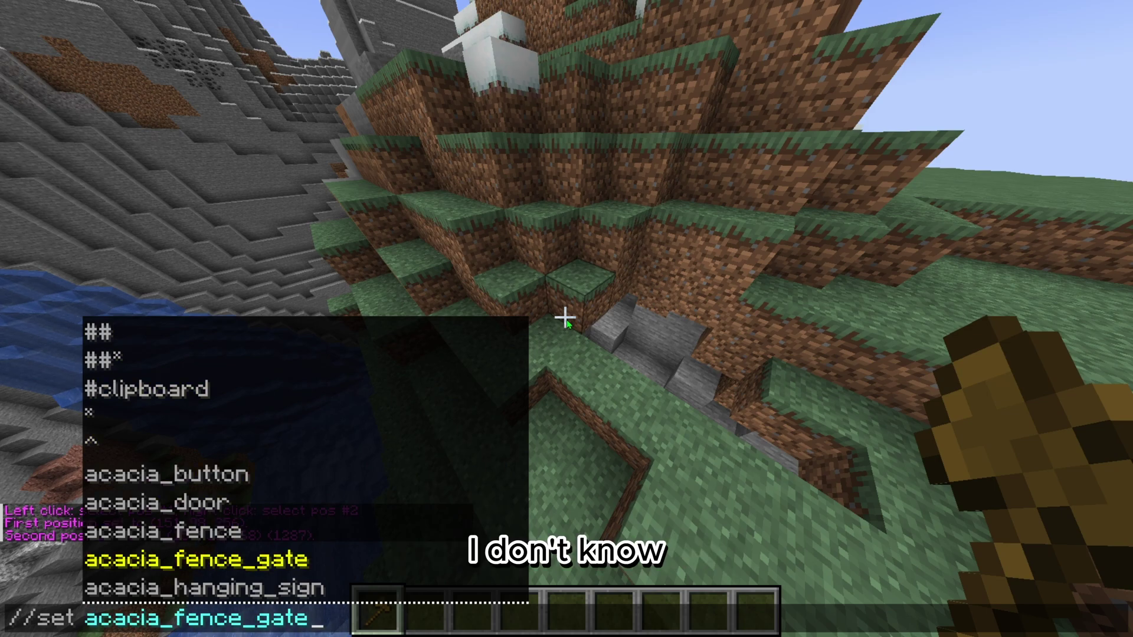
key(Return)
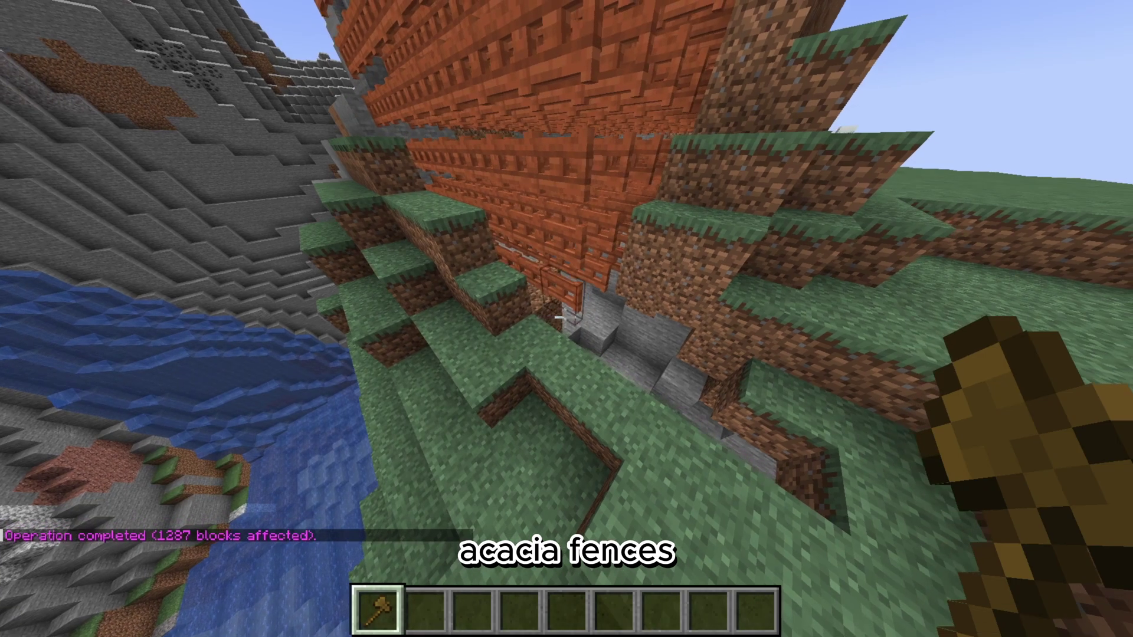
Fly around the selected region on the hill to inspect the WorldEdit edits from several sides.
key(space)
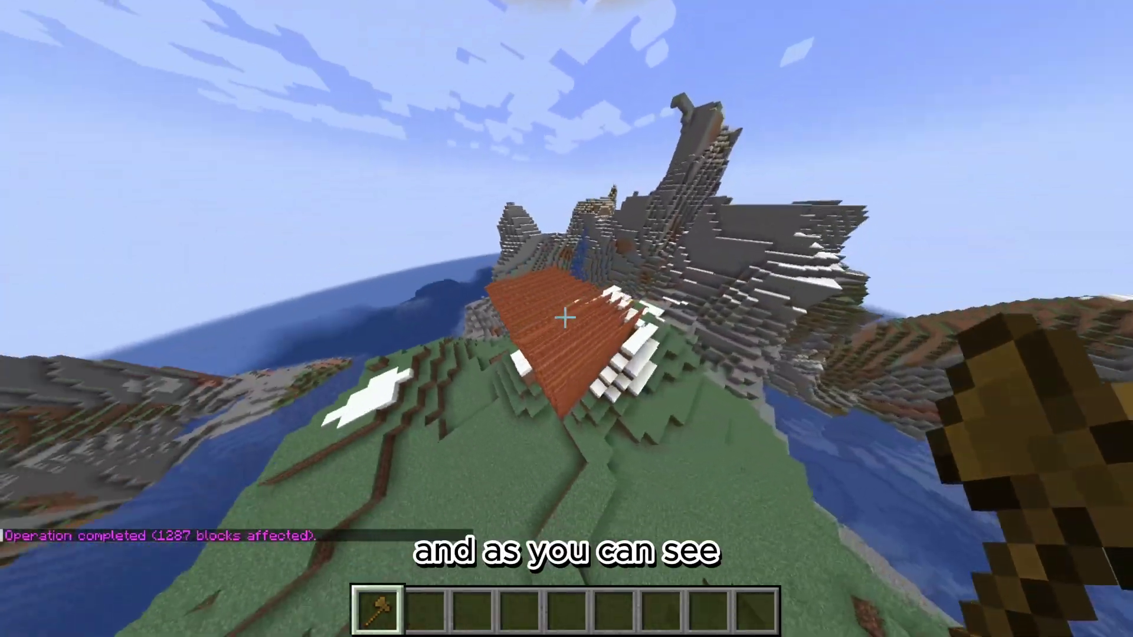
key(3)
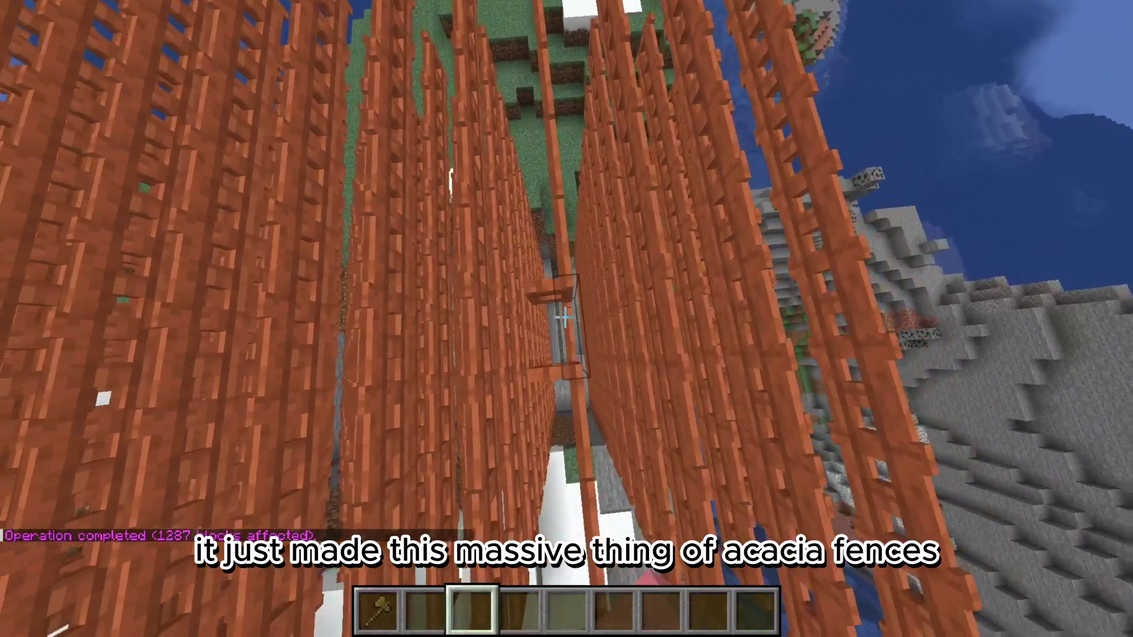
key(space)
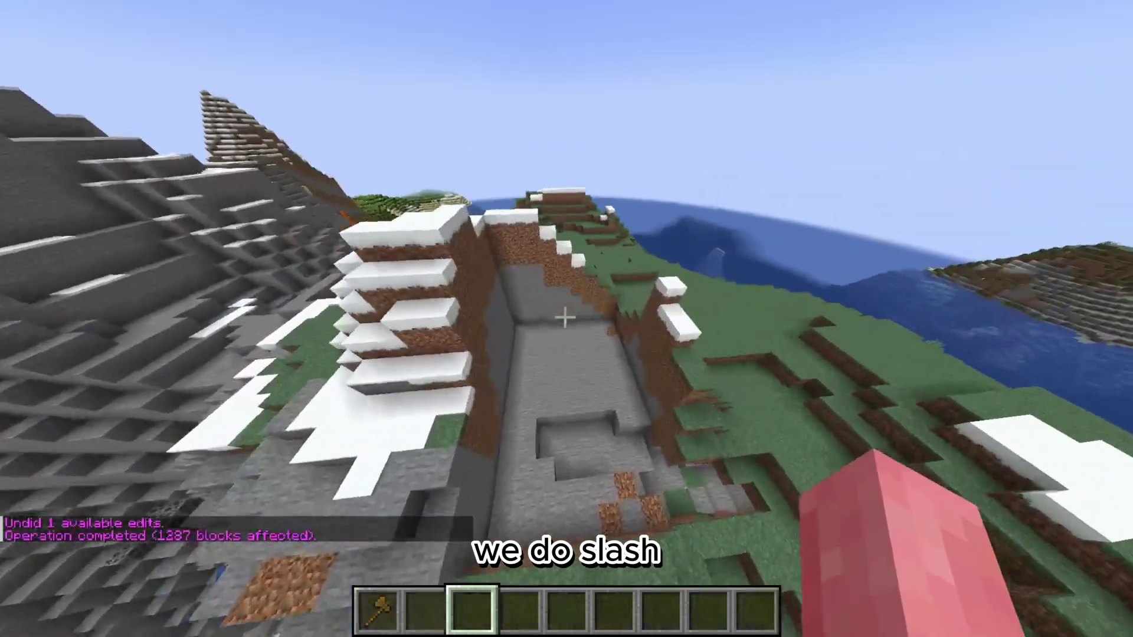
key(shift)
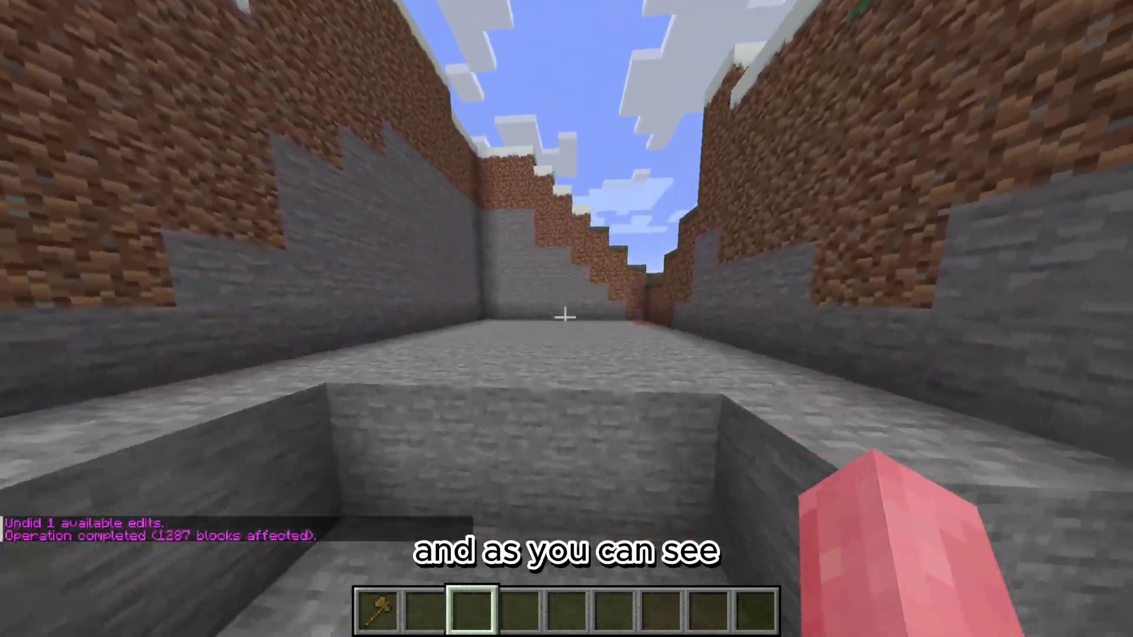
key(space)
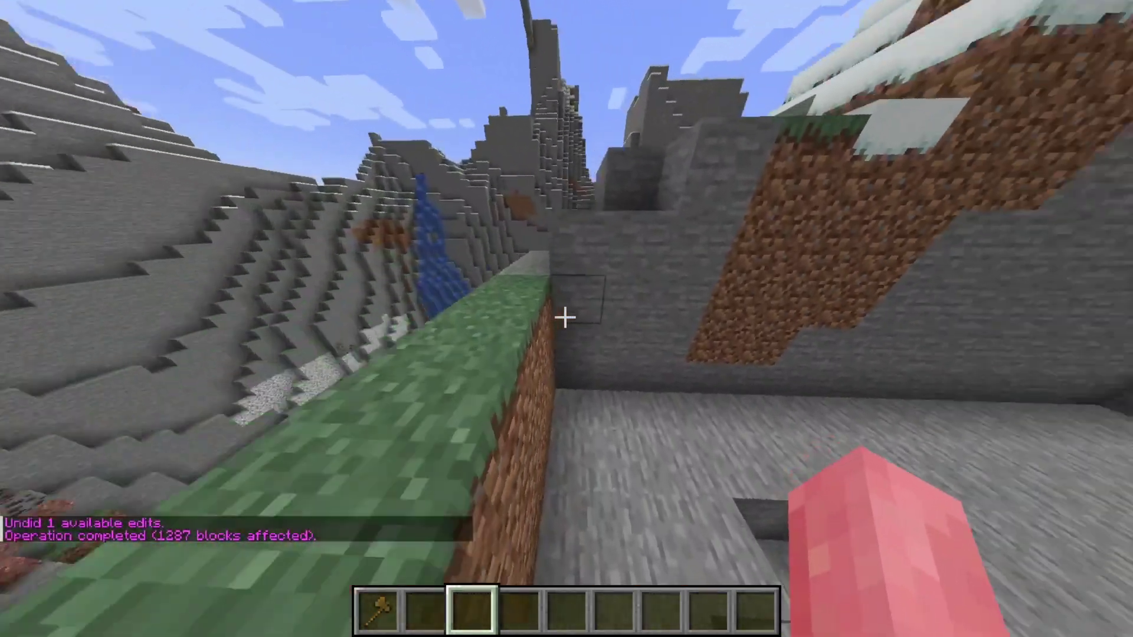
Browse the WorldEdit command suggestions in chat, including //brush and //eval, and close the chat.
key(slash)
text(/br)
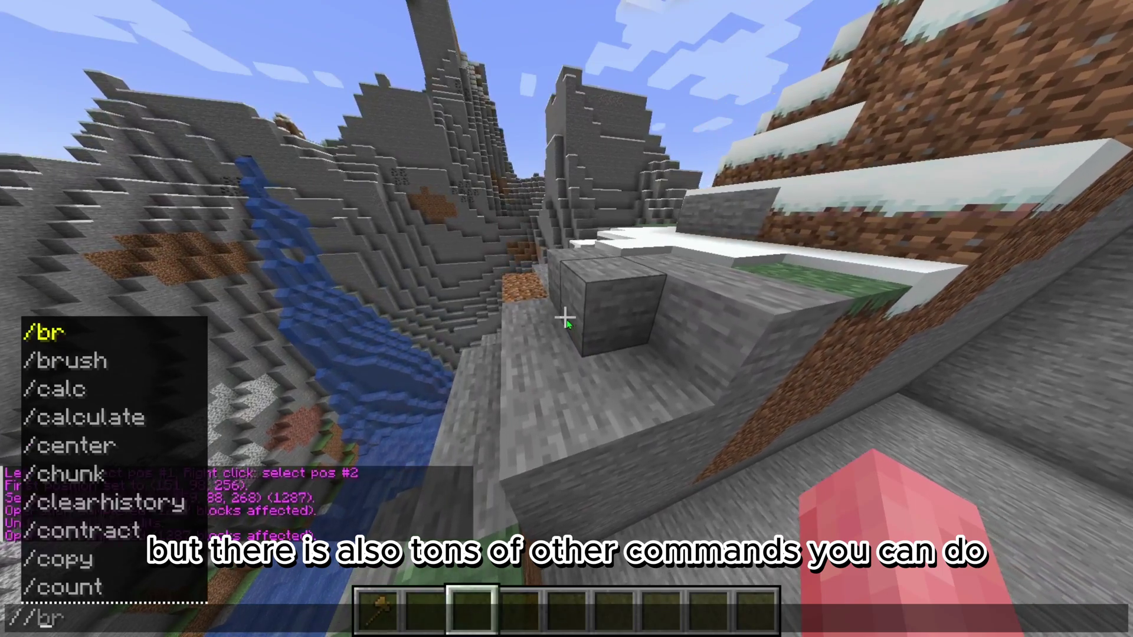
key(Tab)
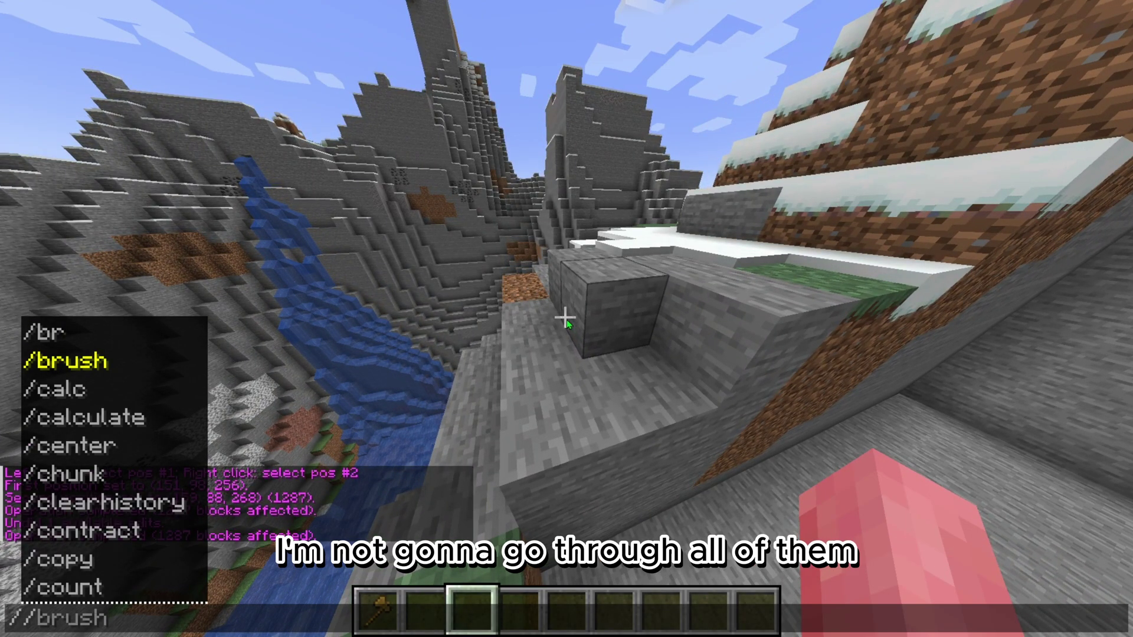
key(Return)
key(t)
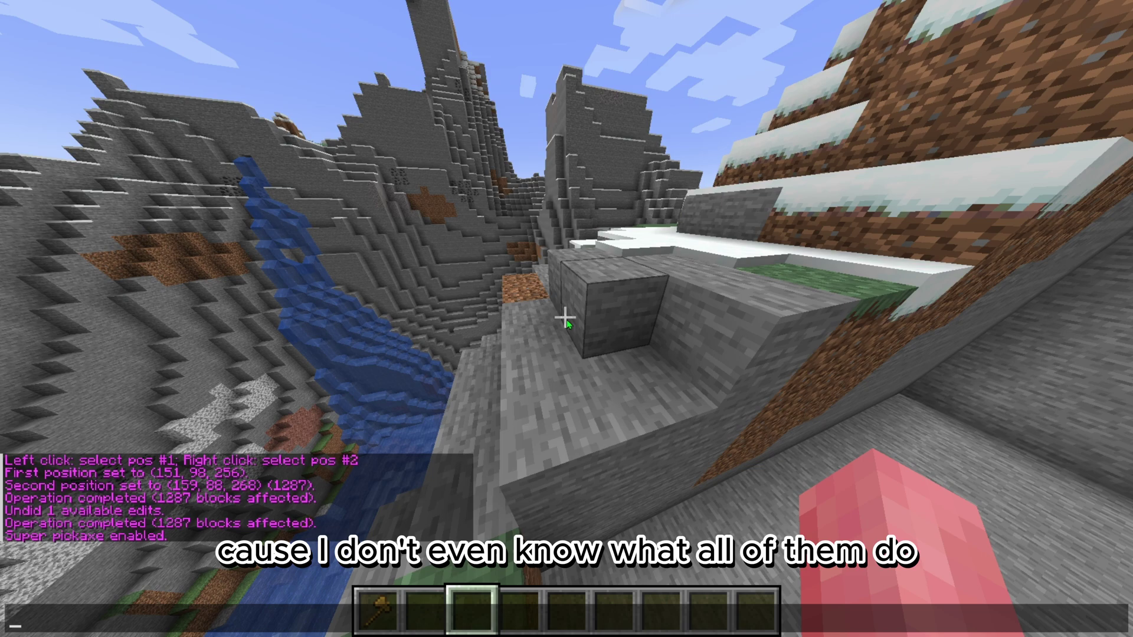
key(Escape)
text(//br)
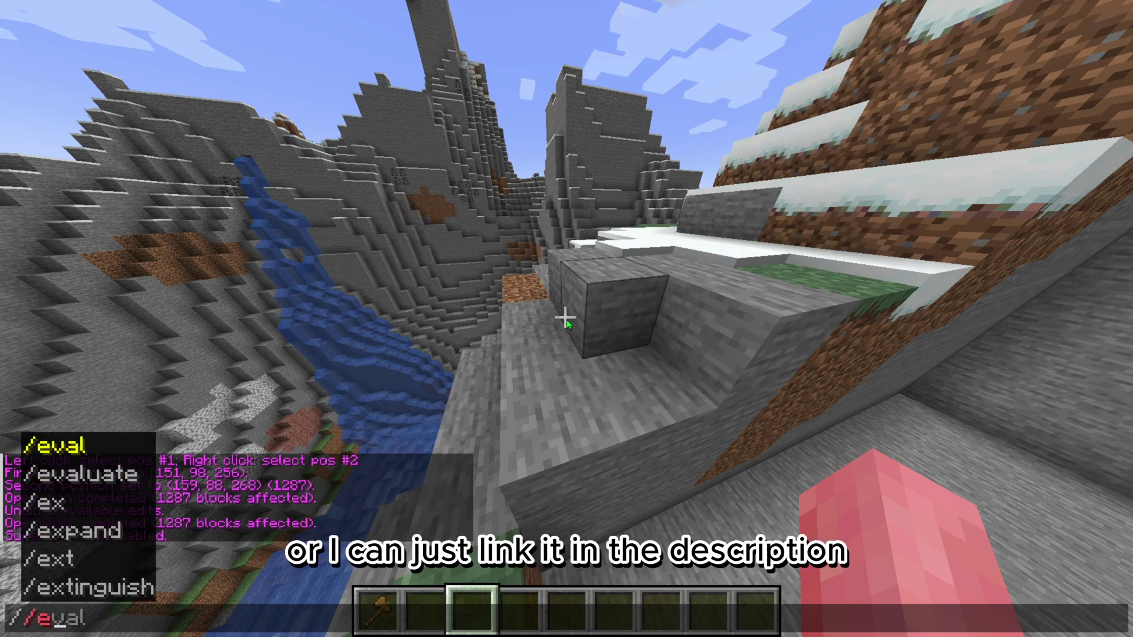
key(Escape)
key(Escape)
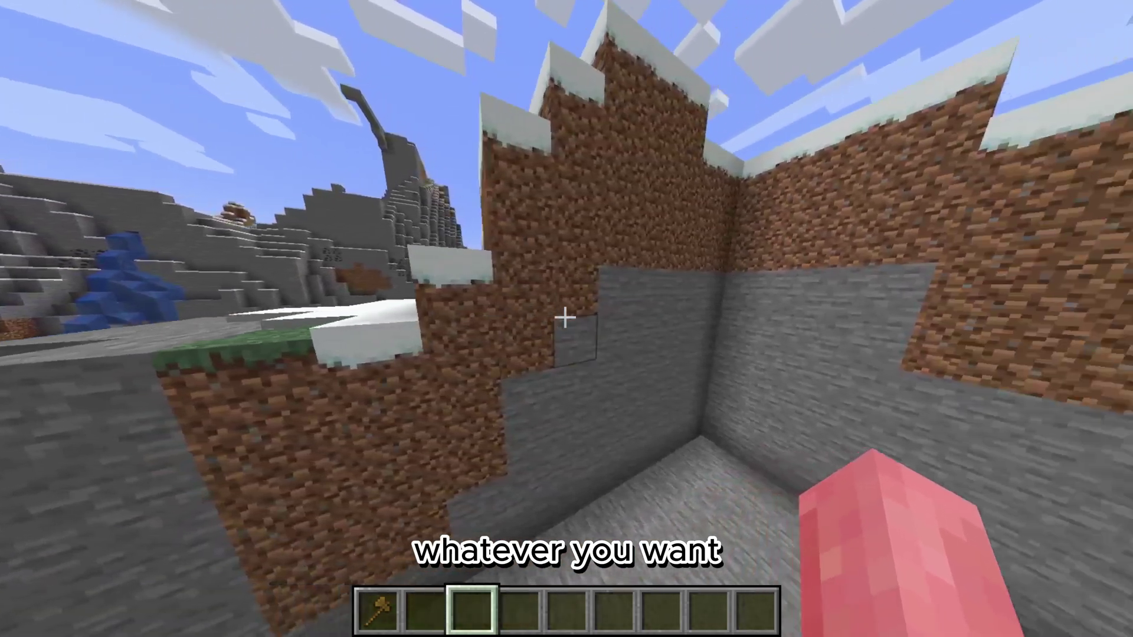
key(space)
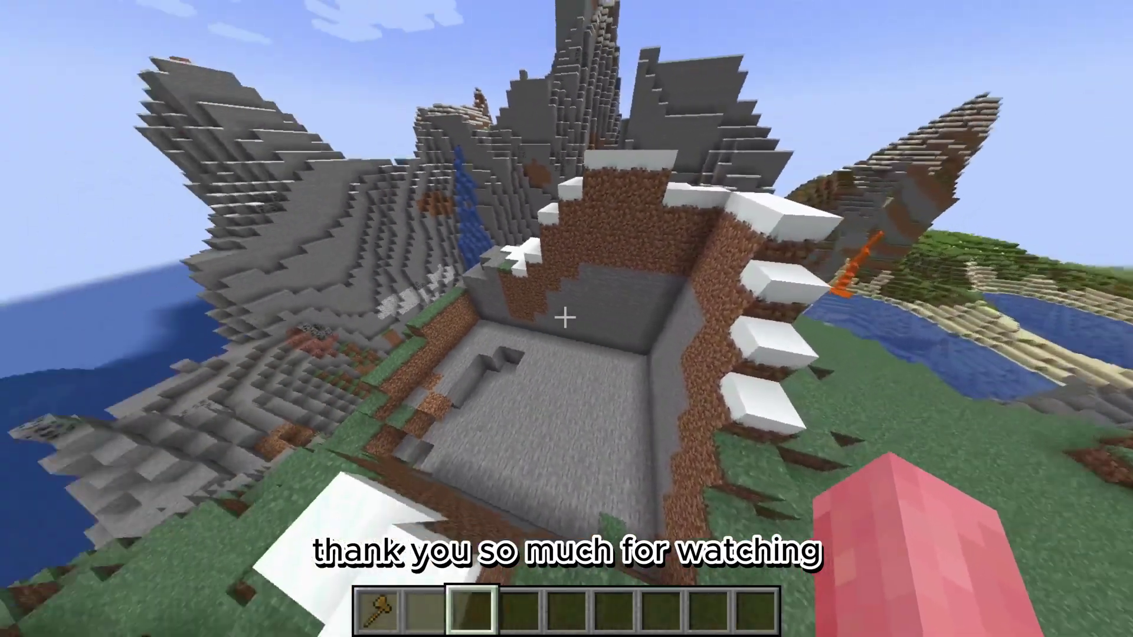
key(1)
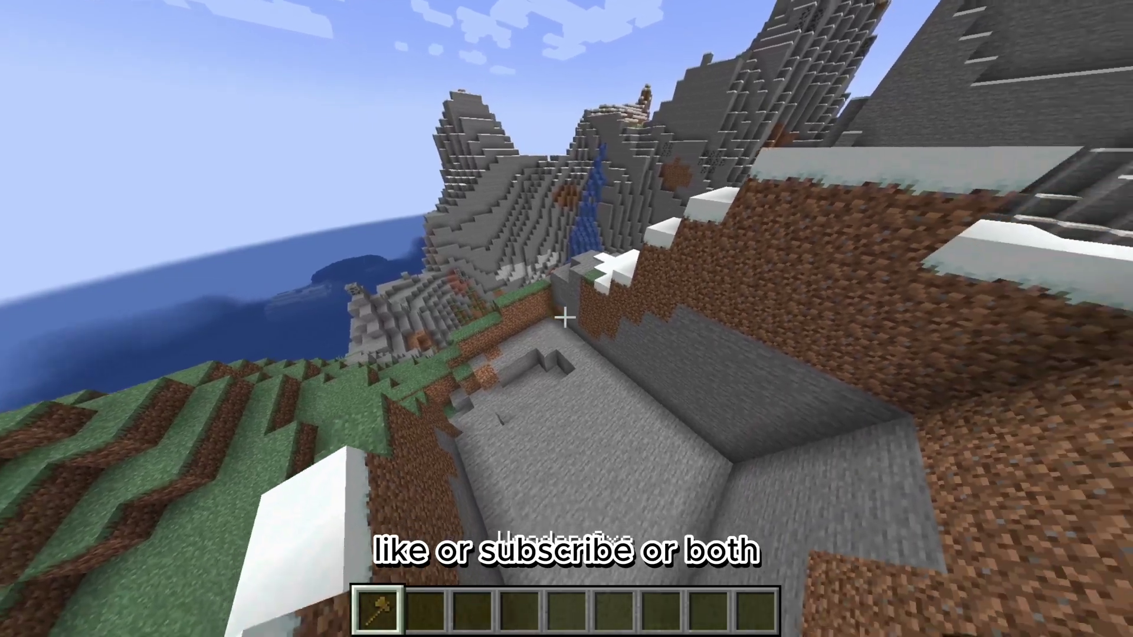